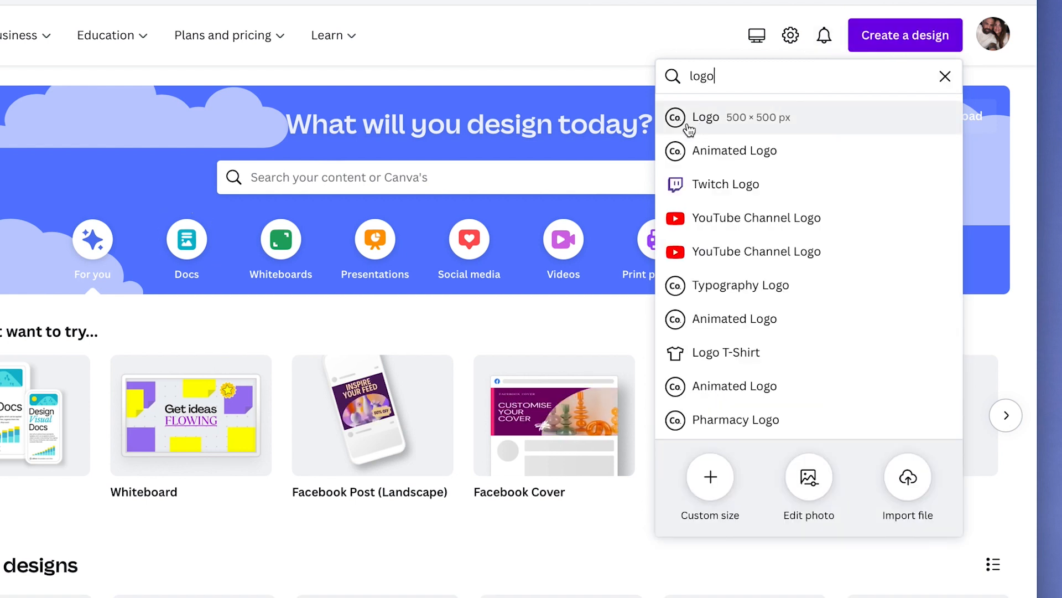
Create a new 500 × 500 px Logo design and look through the suggested logo templates.
{"action": "left_click", "coordinate": [735, 125]}
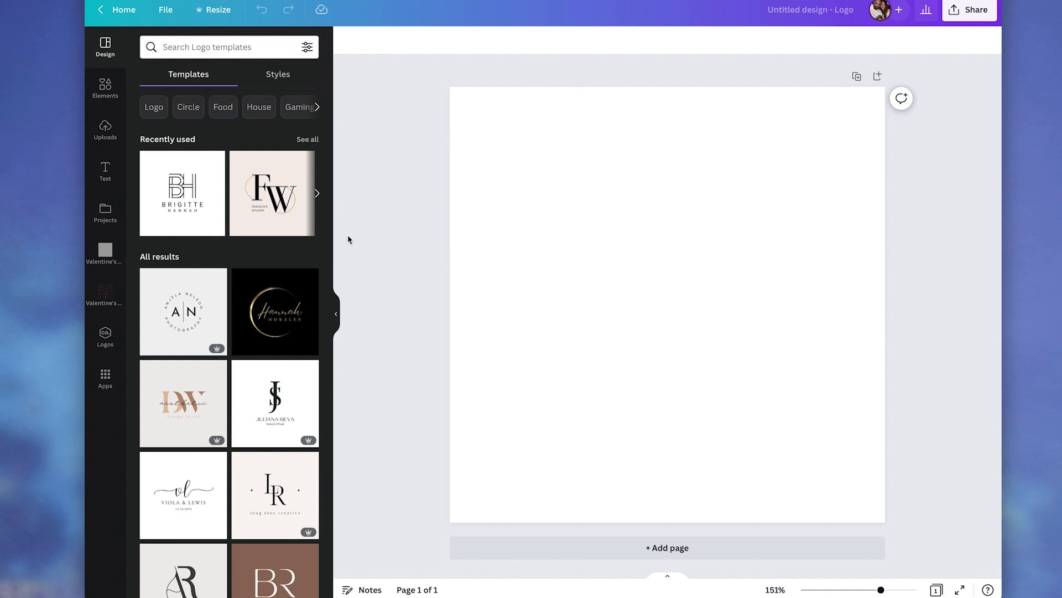
{"action": "scroll", "coordinate": [296, 251], "scroll_direction": "down", "scroll_amount": 3}
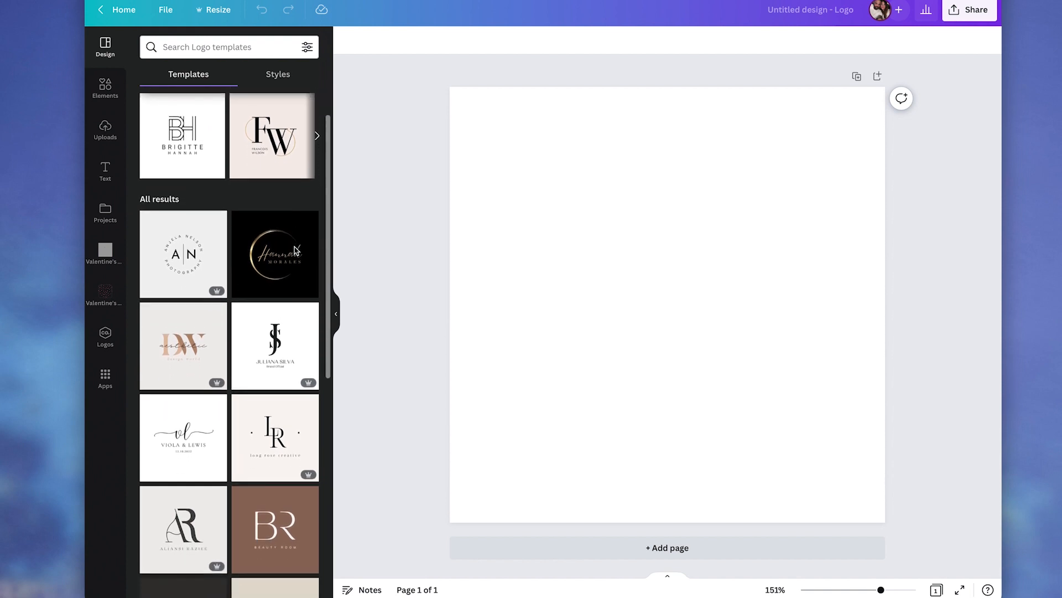
{"action": "scroll", "coordinate": [296, 250], "scroll_direction": "down", "scroll_amount": 4}
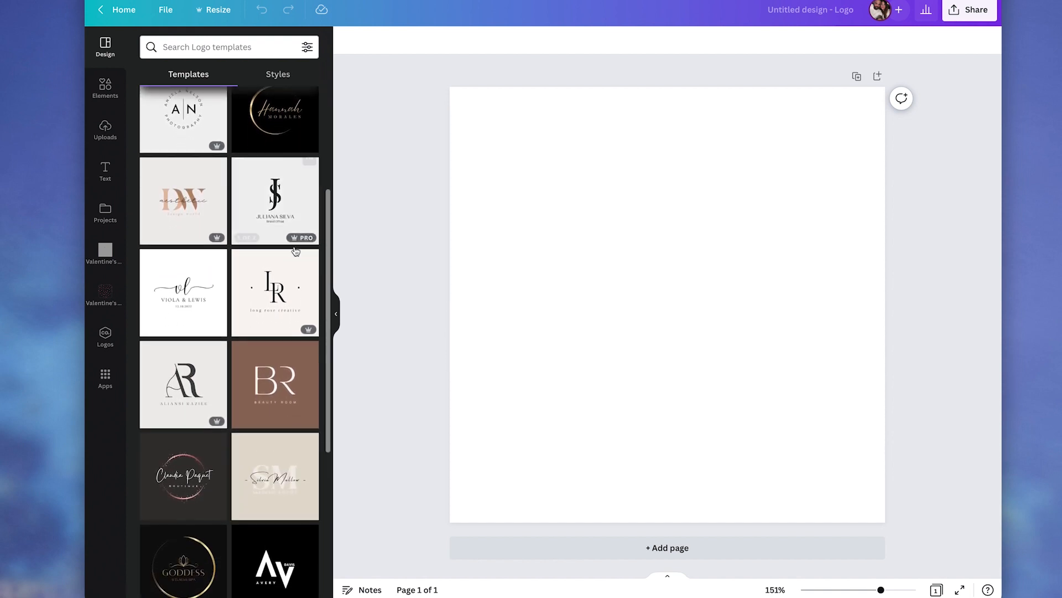
{"action": "scroll", "coordinate": [296, 250], "scroll_direction": "down", "scroll_amount": 5}
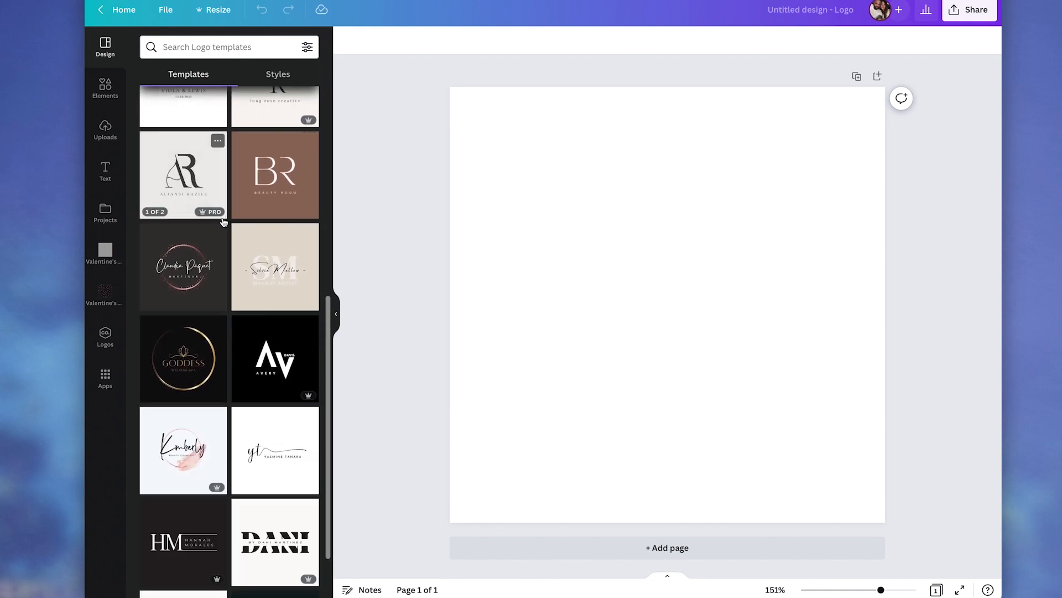
{"action": "scroll", "coordinate": [241, 254], "scroll_direction": "down", "scroll_amount": 1}
{"action": "scroll", "coordinate": [240, 254], "scroll_direction": "down", "scroll_amount": 7}
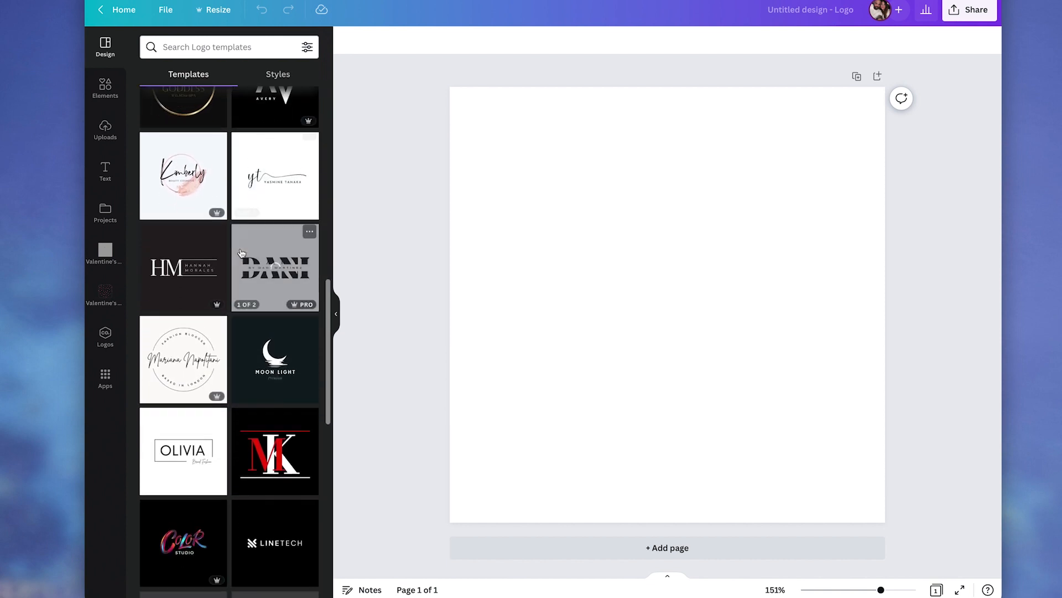
{"action": "scroll", "coordinate": [242, 253], "scroll_direction": "down", "scroll_amount": 1}
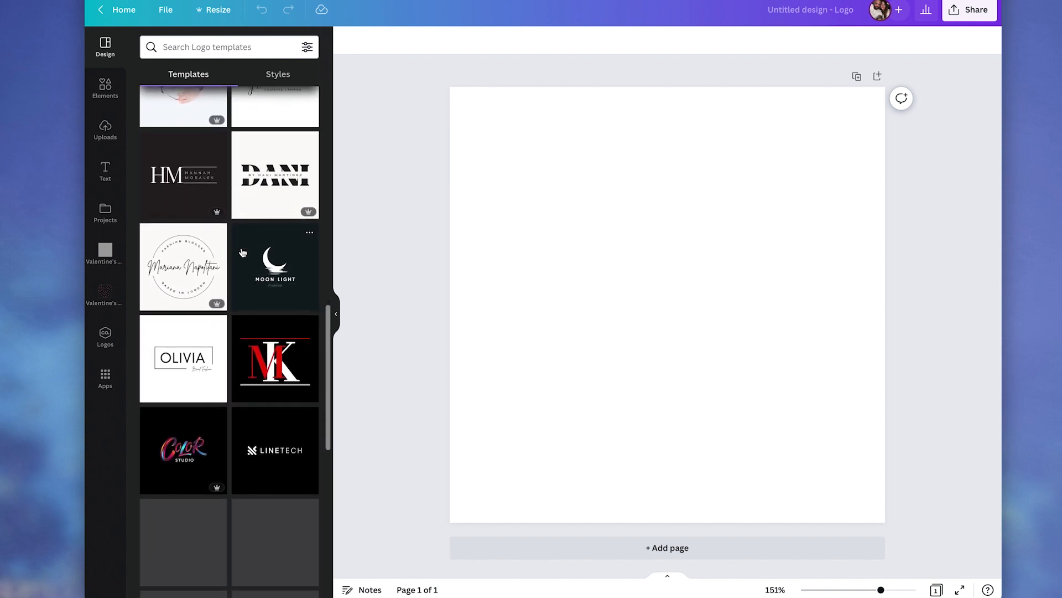
{"action": "scroll", "coordinate": [244, 252], "scroll_direction": "down", "scroll_amount": 1}
{"action": "scroll", "coordinate": [243, 252], "scroll_direction": "up", "scroll_amount": 10}
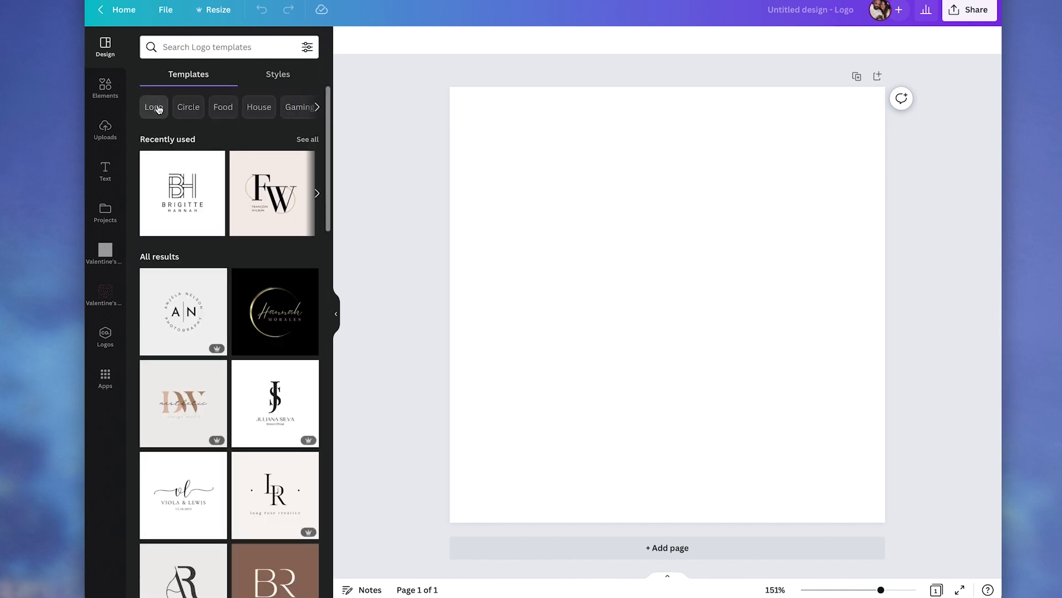
Browse the logo templates by the Circle and Name logo categories.
{"action": "left_click", "coordinate": [186, 111]}
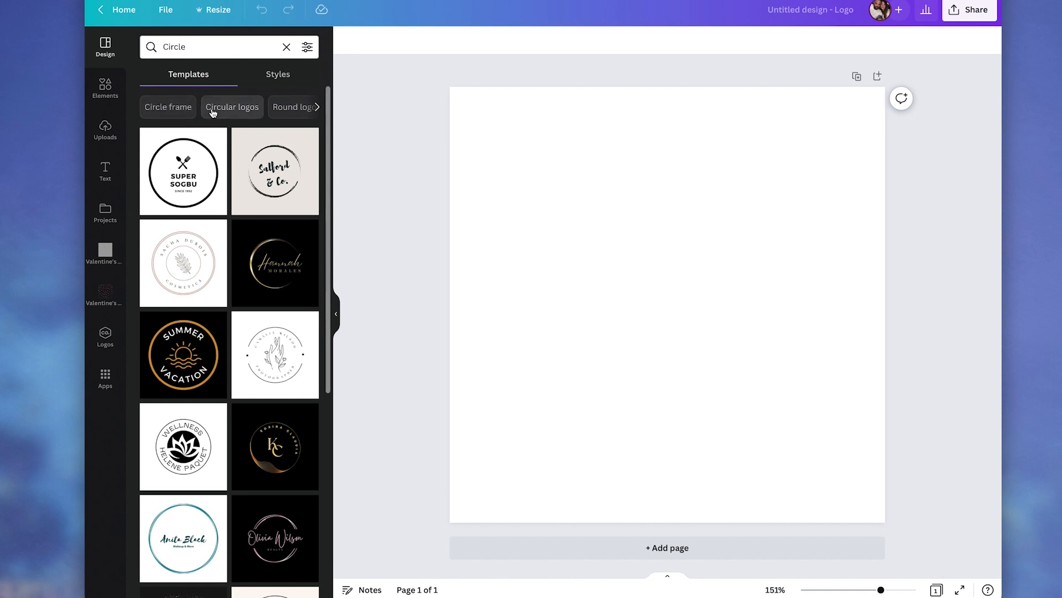
{"action": "left_click", "coordinate": [296, 110]}
{"action": "left_click", "coordinate": [286, 108]}
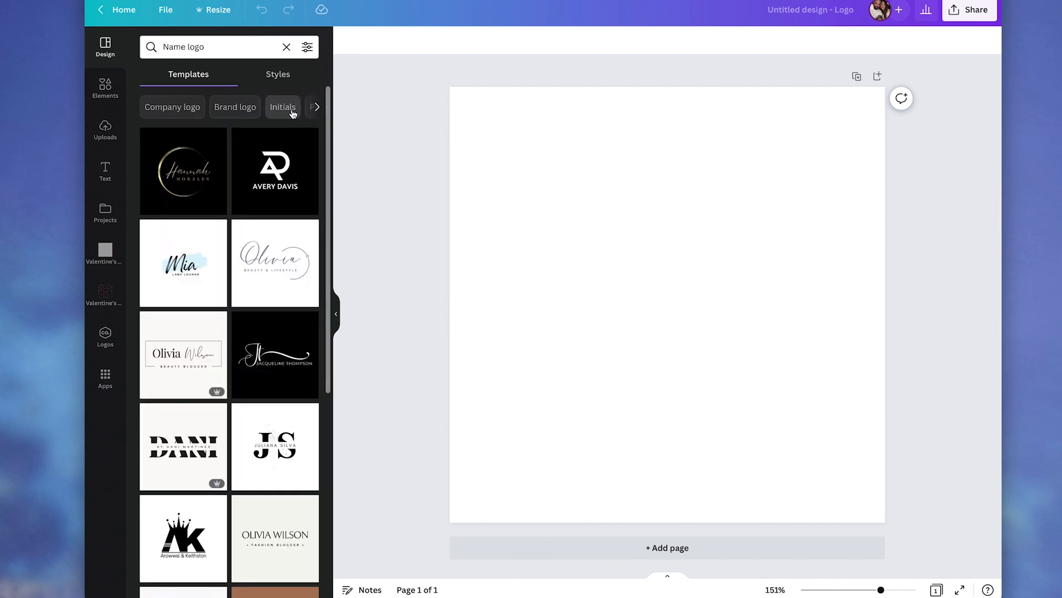
Search the logo templates for "burger logo".
{"action": "left_click", "coordinate": [224, 46]}
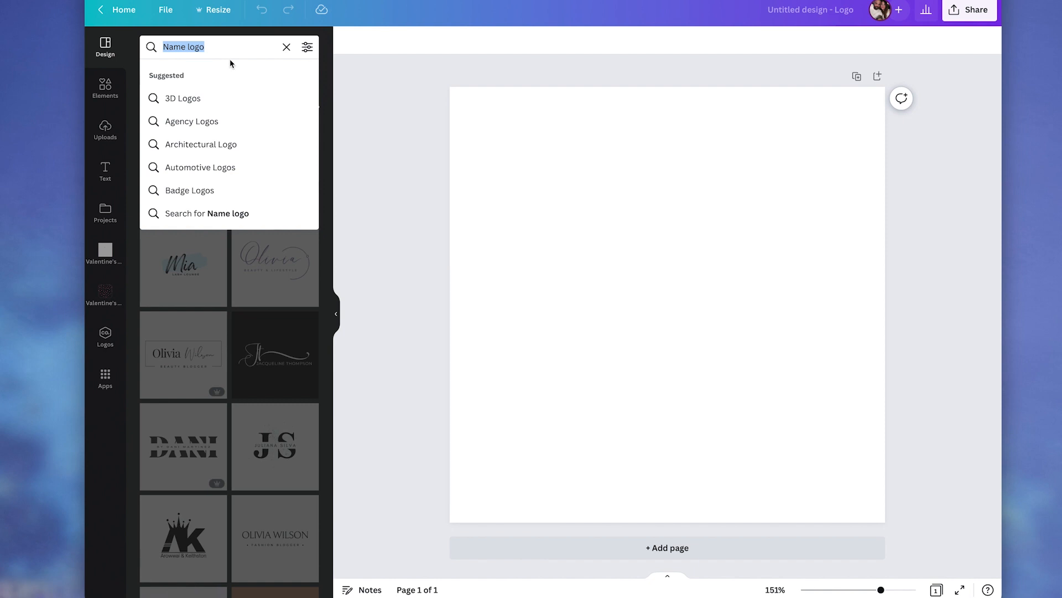
{"action": "type", "text": "res"}
{"action": "key", "text": "BackSpace"}
{"action": "key", "text": "BackSpace"}
{"action": "key", "text": "BackSpace"}
{"action": "type", "text": "burger"}
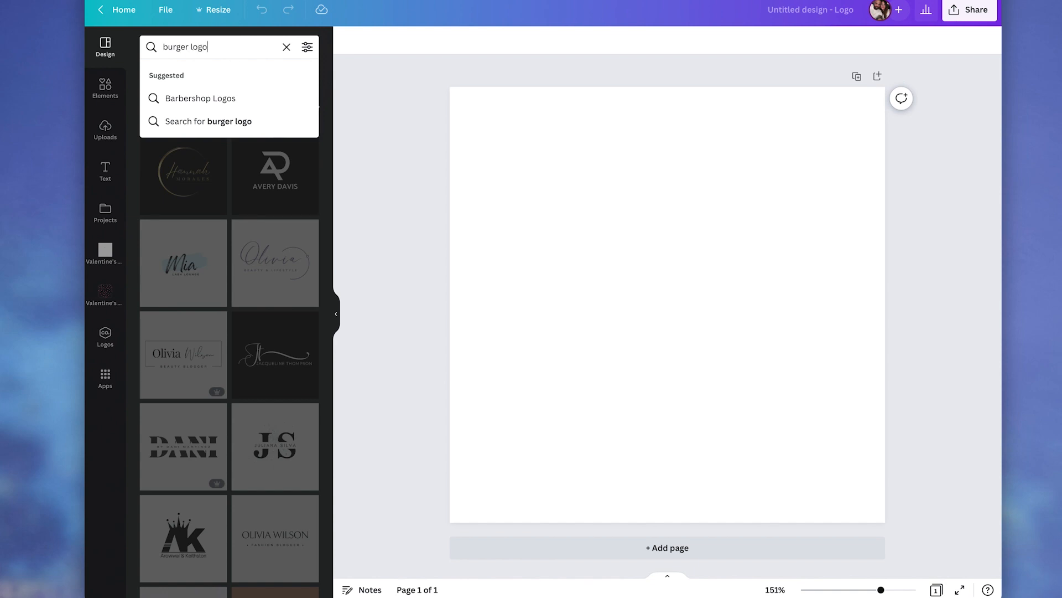
{"action": "key", "text": "Return"}
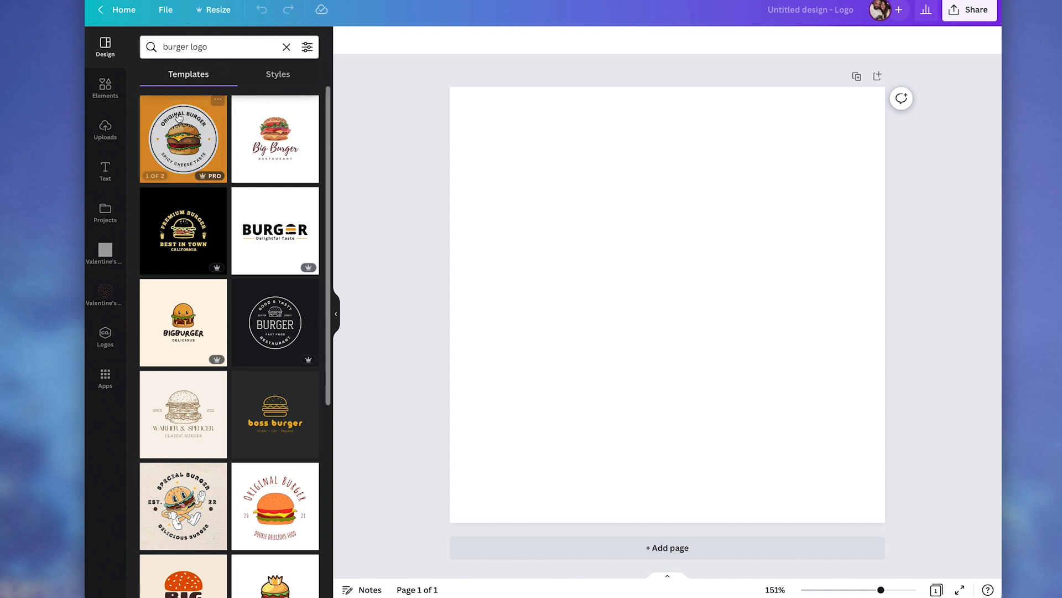
Choose the Black and Yellow Simple Modern Burger Logo template and apply both of its pages to the design.
{"action": "scroll", "coordinate": [198, 138], "scroll_direction": "down", "scroll_amount": 2}
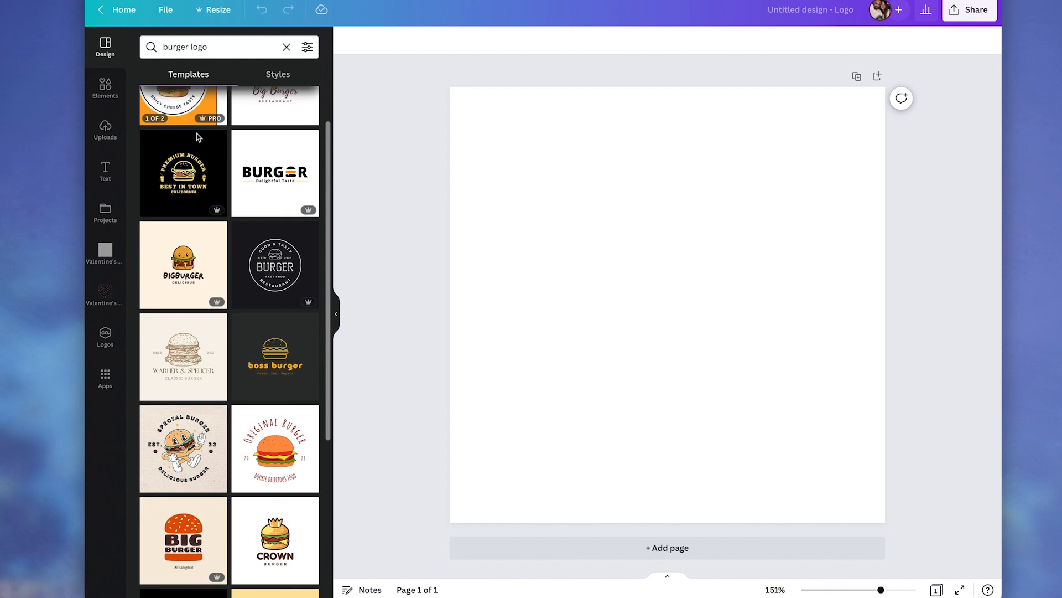
{"action": "scroll", "coordinate": [198, 137], "scroll_direction": "up", "scroll_amount": 2}
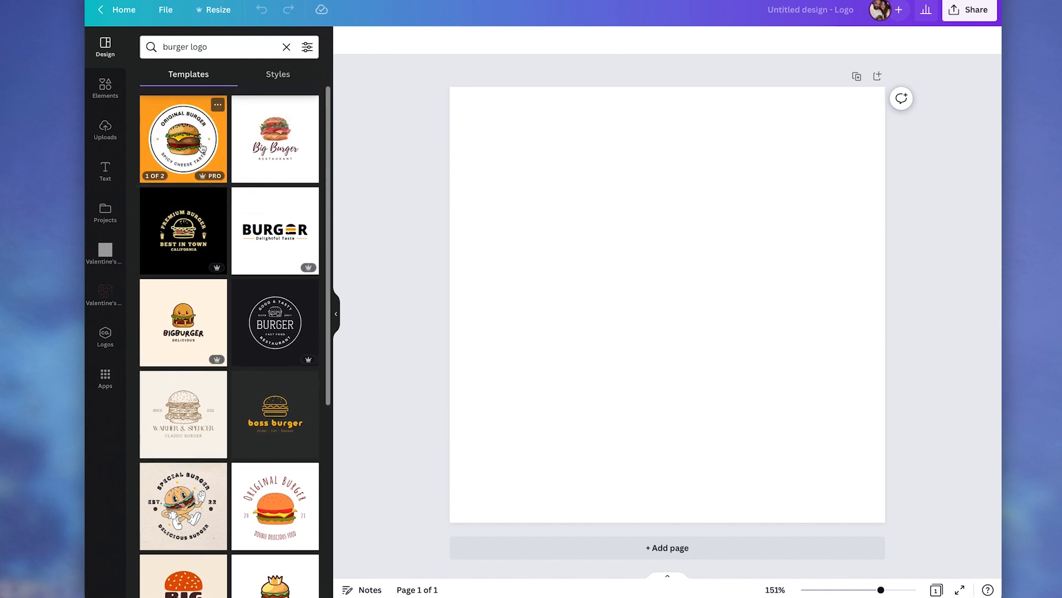
{"action": "scroll", "coordinate": [202, 148], "scroll_direction": "down", "scroll_amount": 3}
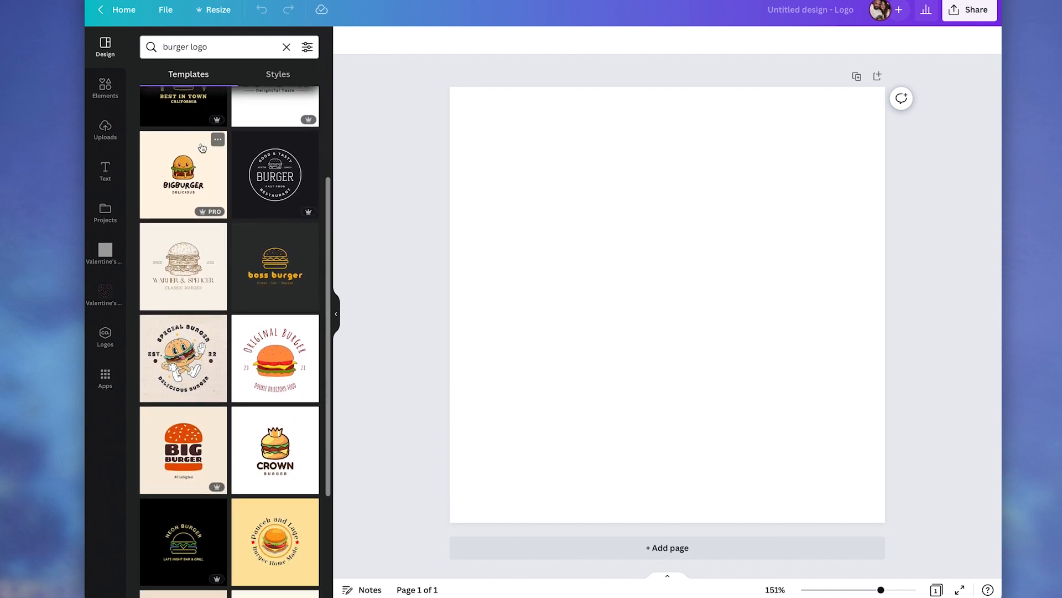
{"action": "scroll", "coordinate": [202, 148], "scroll_direction": "down", "scroll_amount": 1}
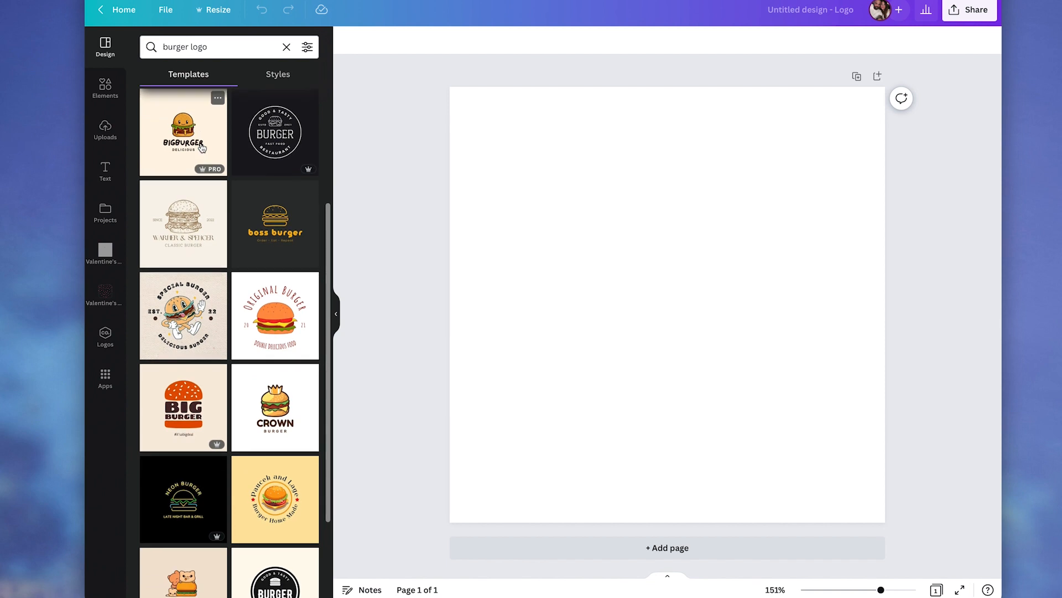
{"action": "scroll", "coordinate": [309, 210], "scroll_direction": "down", "scroll_amount": 1}
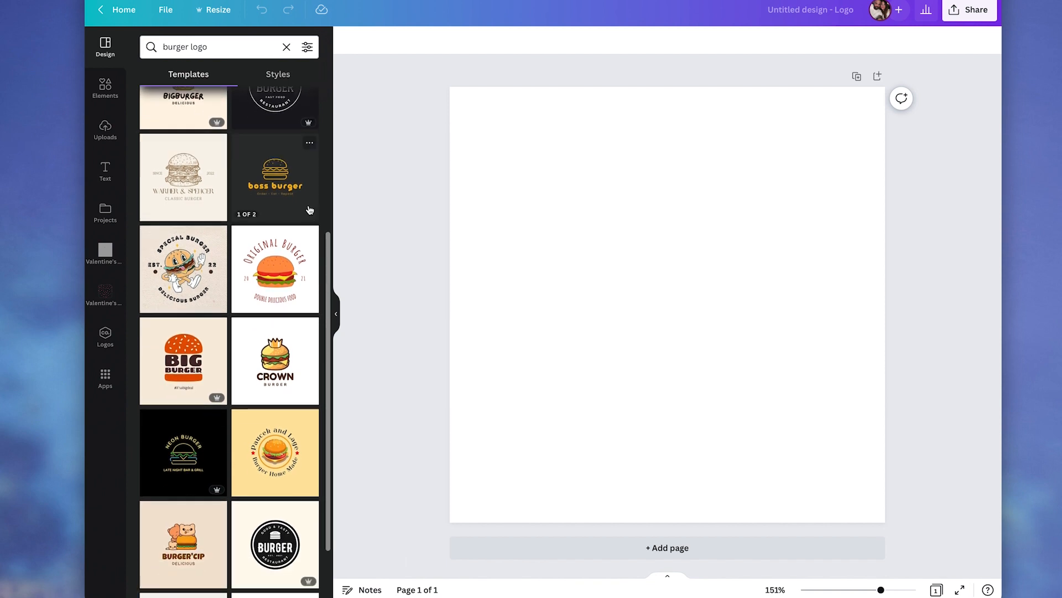
{"action": "left_click", "coordinate": [288, 187]}
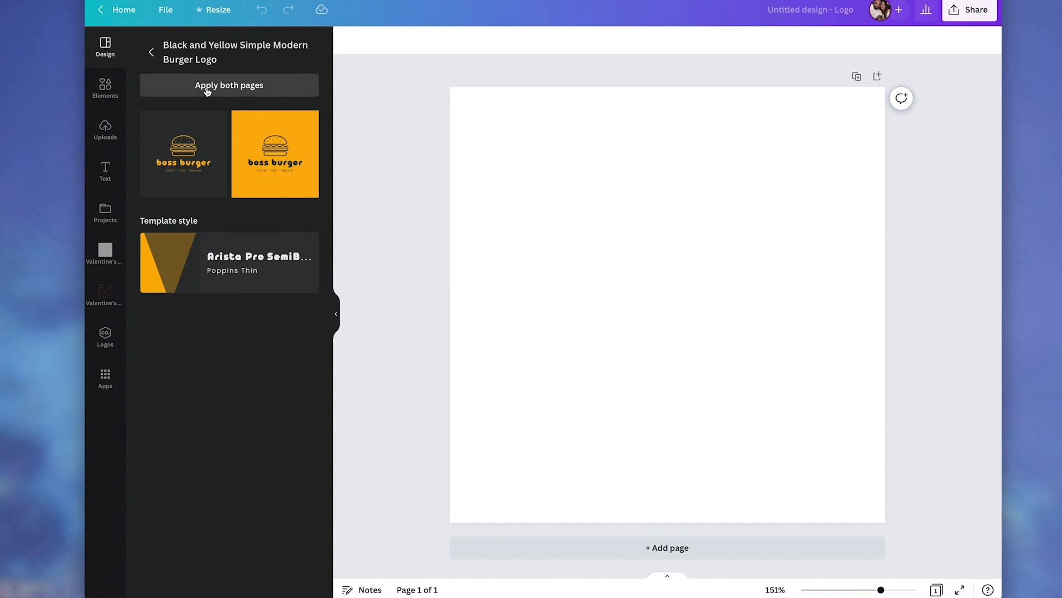
{"action": "left_click", "coordinate": [207, 87]}
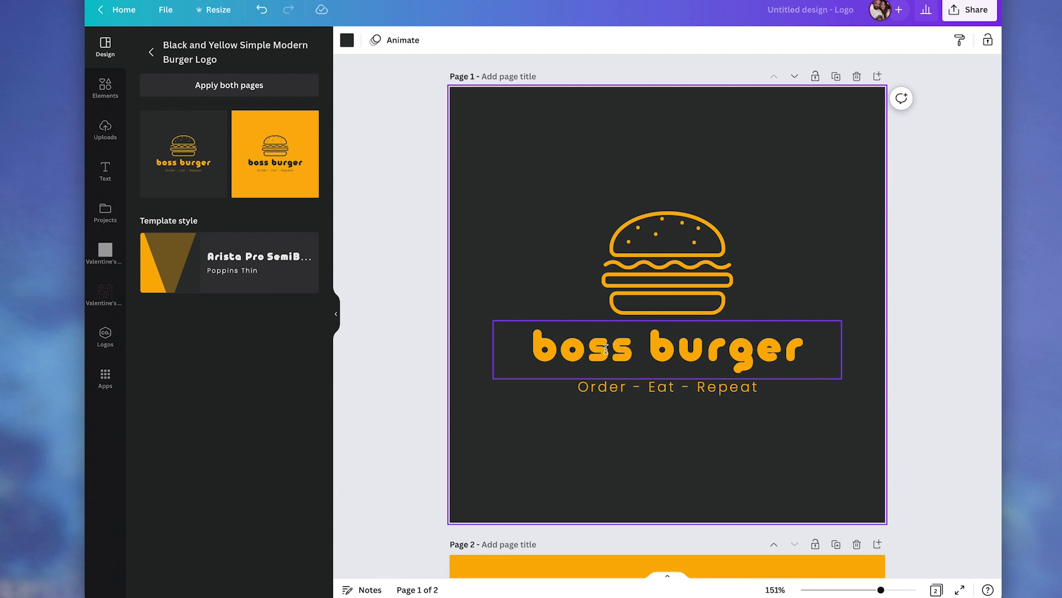
Replace "boss" with lowercase "mr." in the page 1 heading so it reads "mr. burger".
{"action": "double_click", "coordinate": [604, 349]}
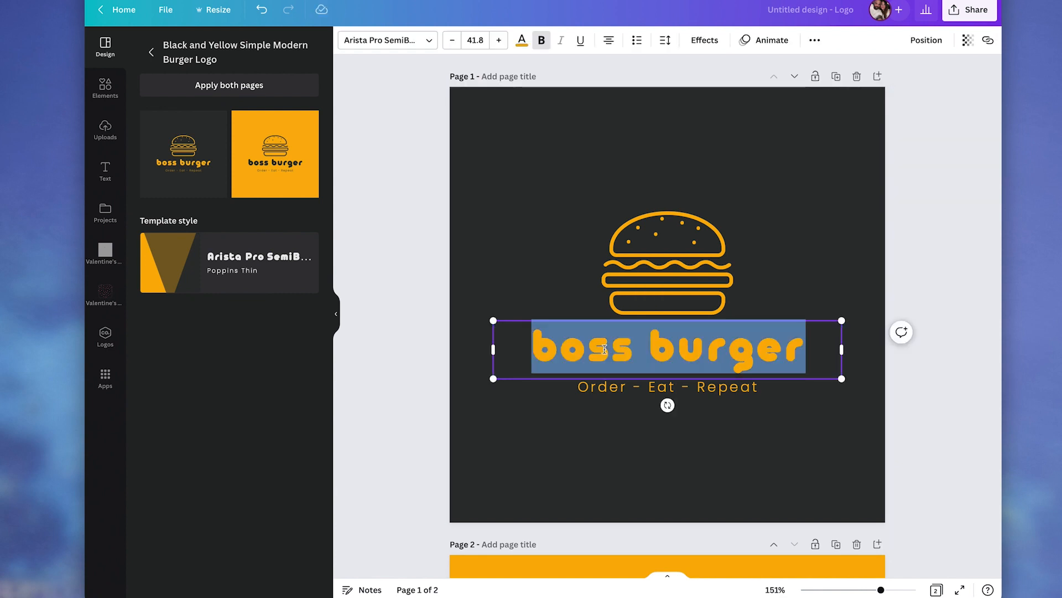
{"action": "left_click", "coordinate": [646, 348]}
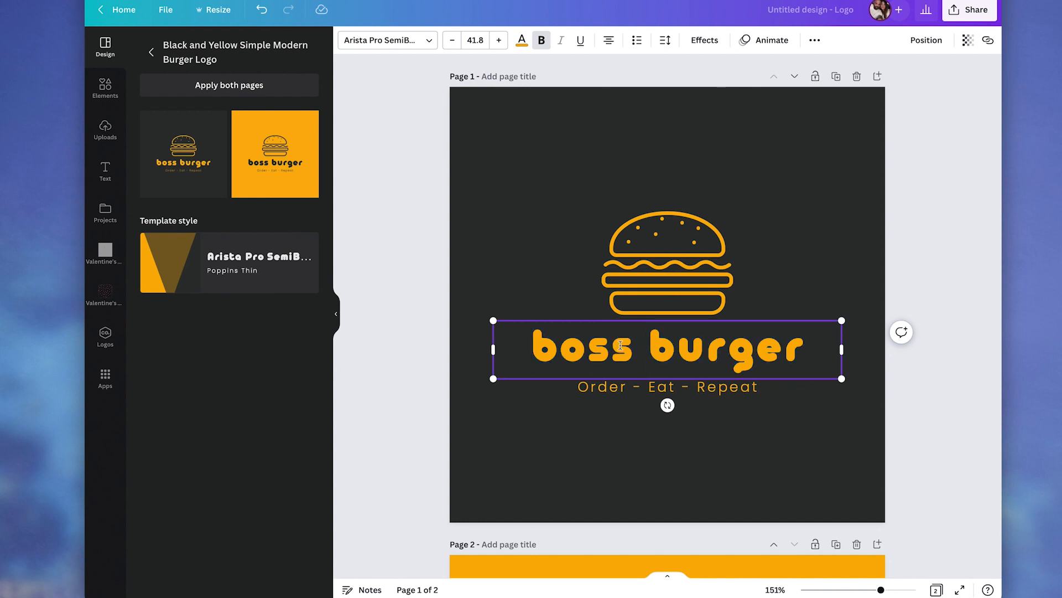
{"action": "double_click", "coordinate": [545, 349]}
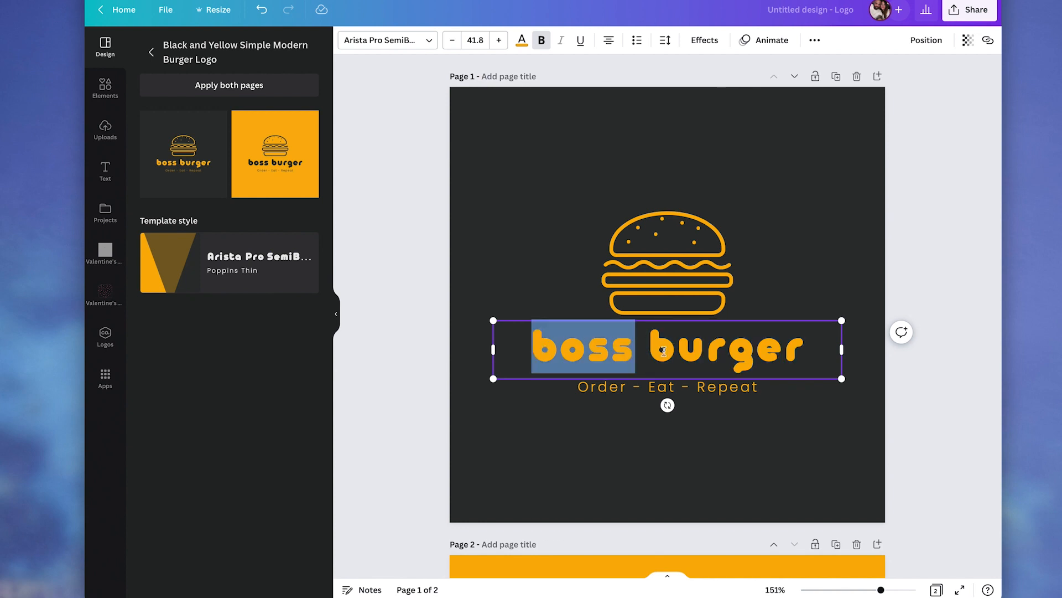
{"action": "type", "text": "MR"}
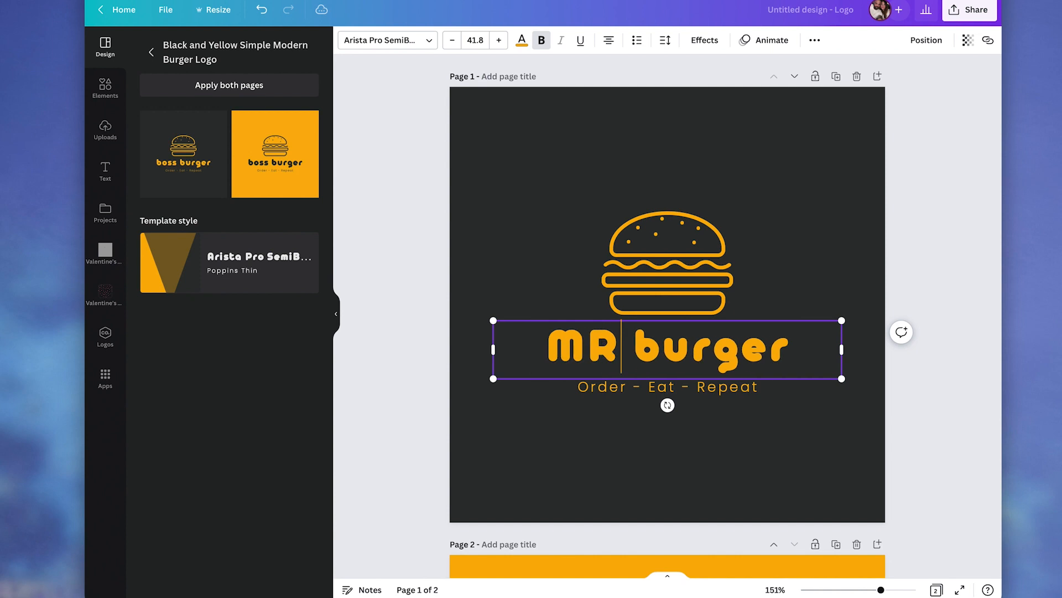
{"action": "key", "text": "BackSpace"}
{"action": "type", "text": "r."}
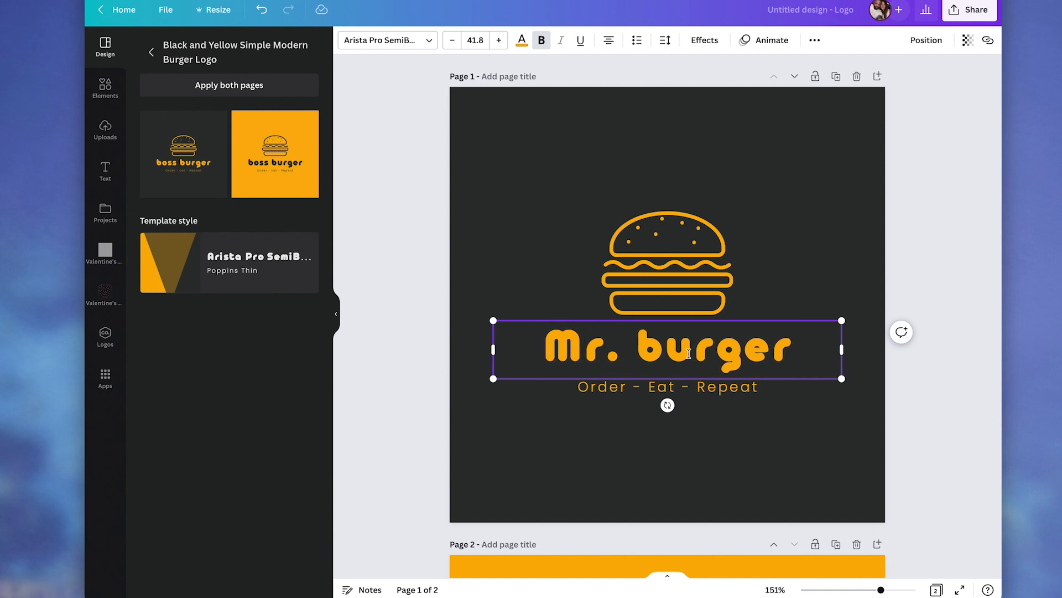
{"action": "left_click_drag", "start_coordinate": [571, 343], "coordinate": [556, 344]}
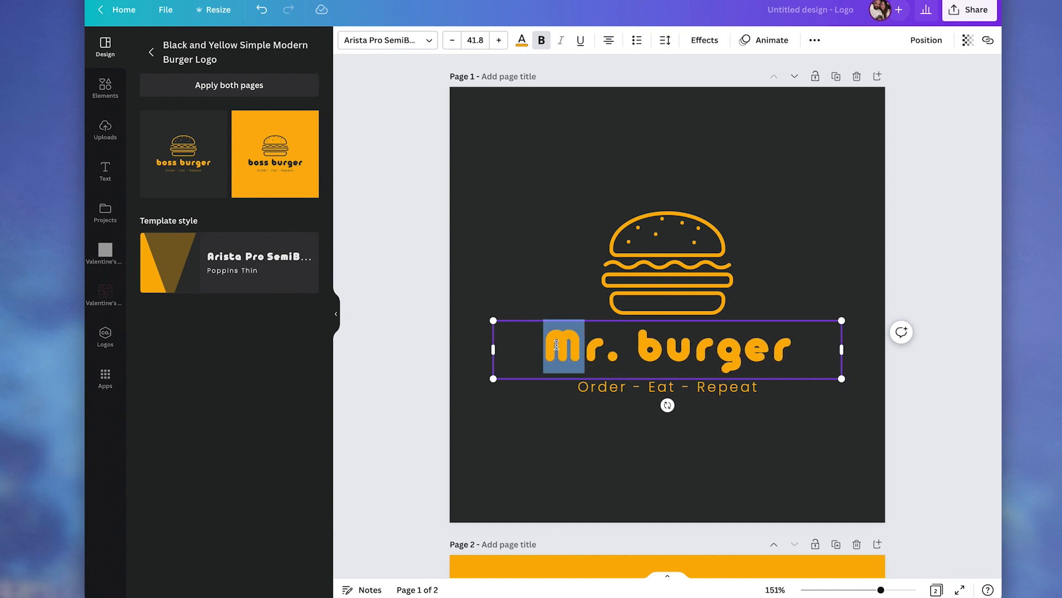
{"action": "type", "text": "m"}
{"action": "left_click", "coordinate": [769, 451]}
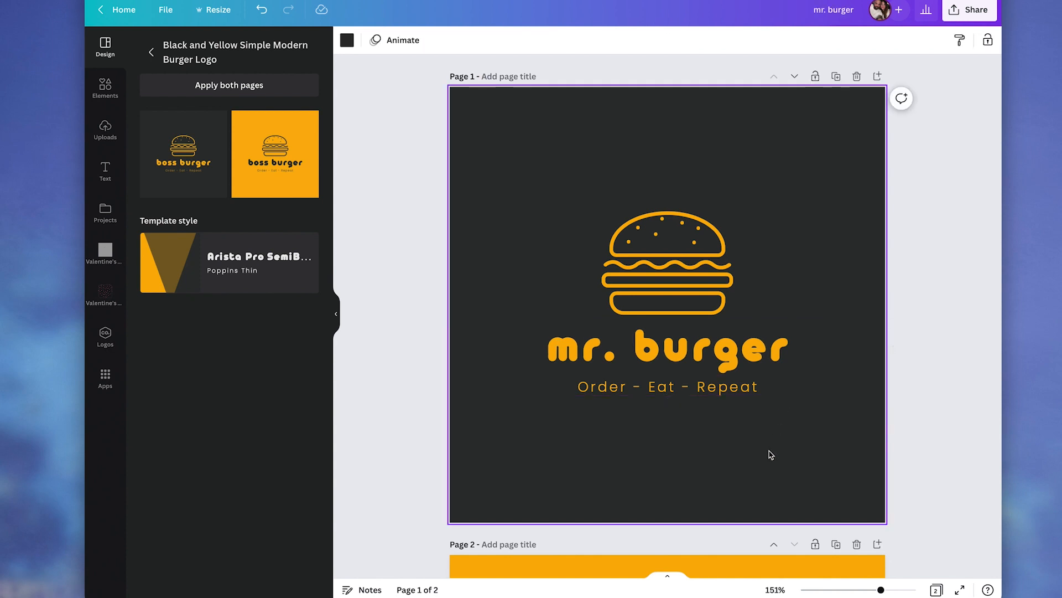
Recolor the burger icon on page 1 with the coral orange from the default colors.
{"action": "left_click", "coordinate": [686, 387]}
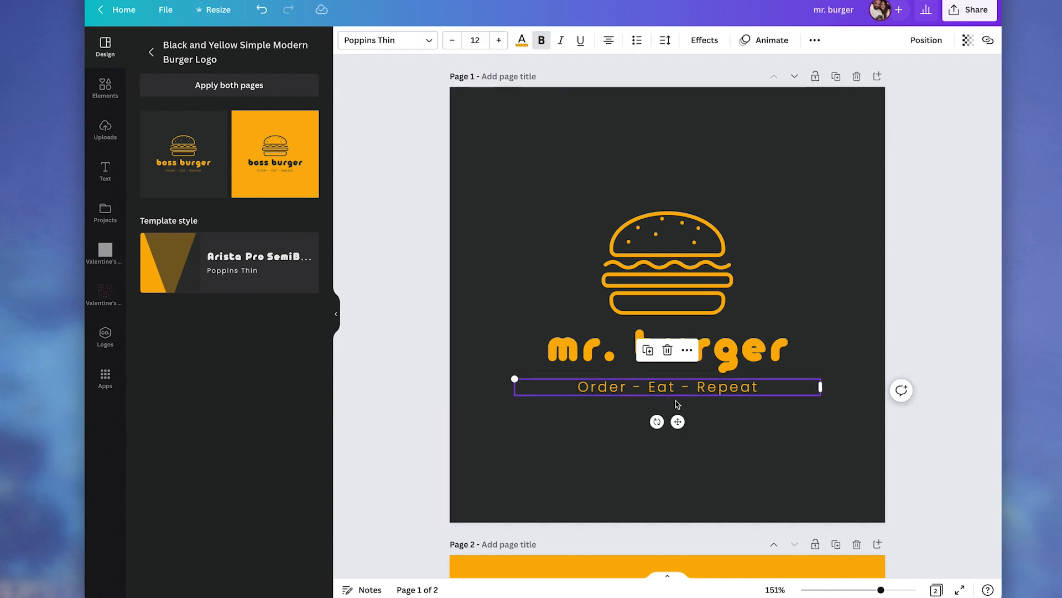
{"action": "left_click", "coordinate": [768, 423]}
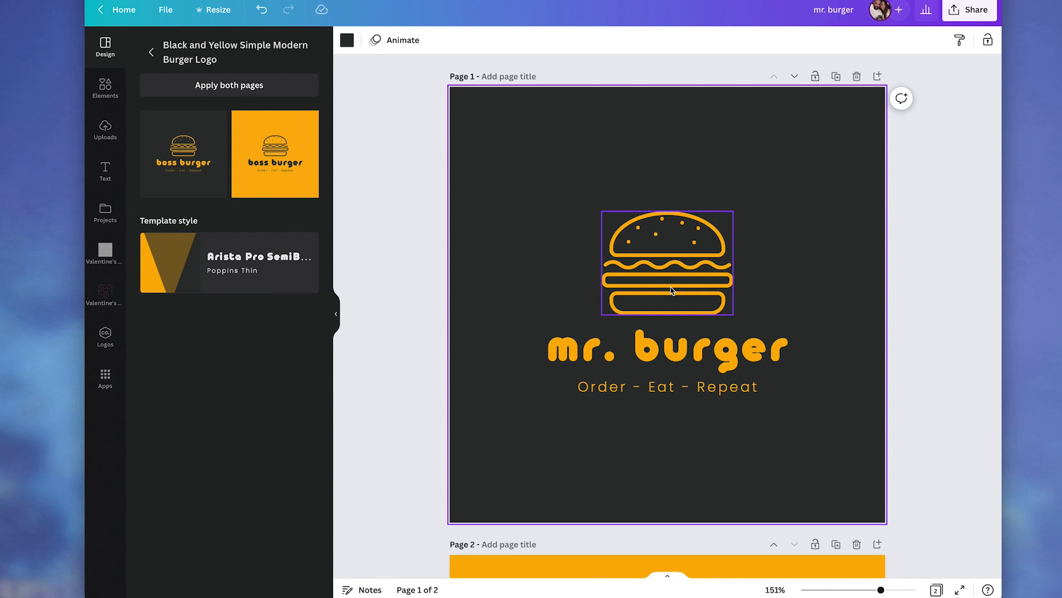
{"action": "left_click", "coordinate": [690, 285]}
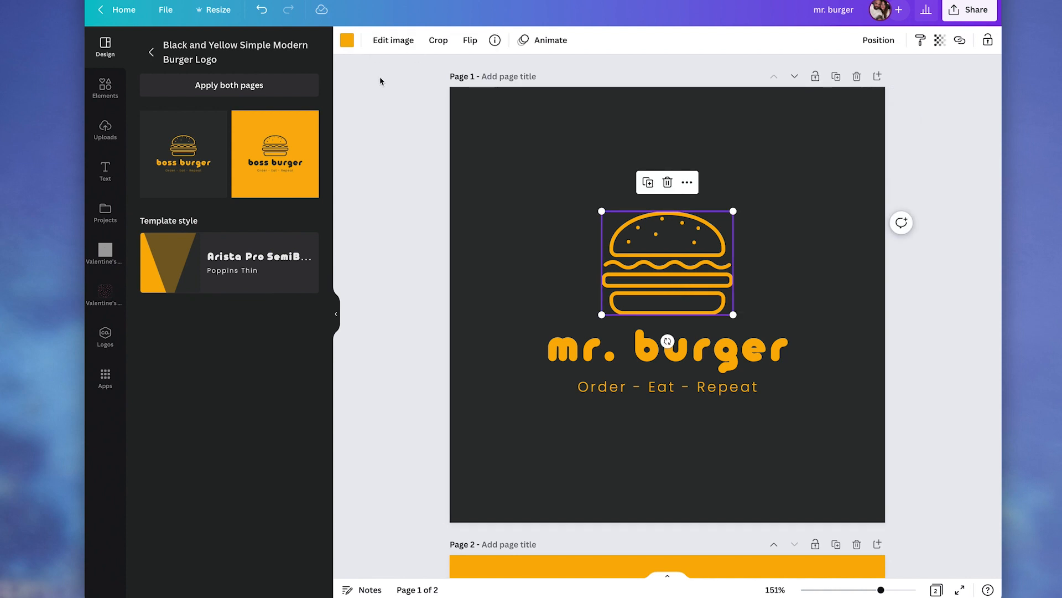
{"action": "left_click", "coordinate": [346, 40]}
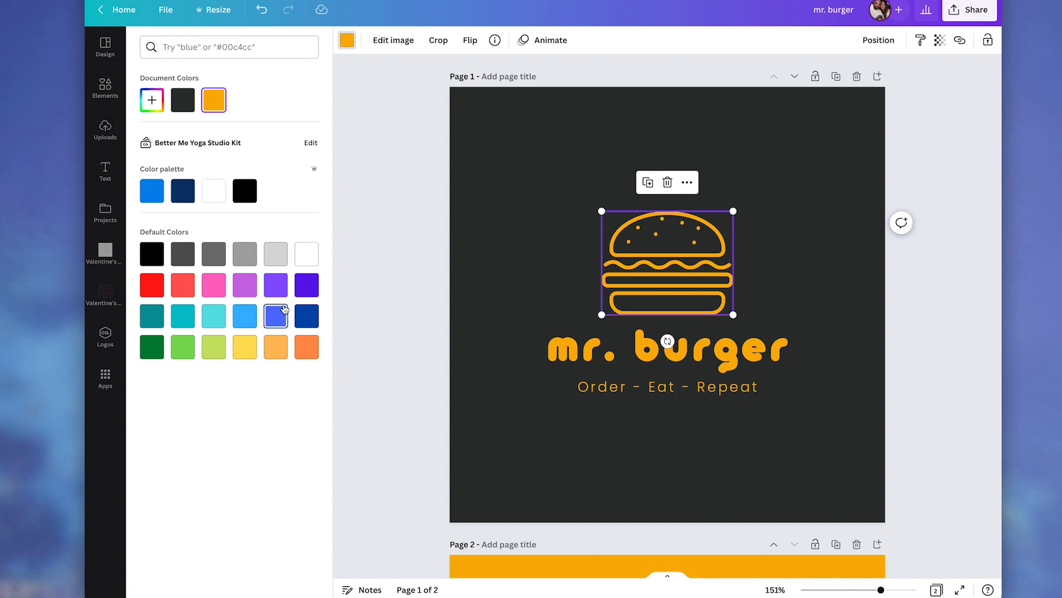
{"action": "left_click", "coordinate": [308, 349]}
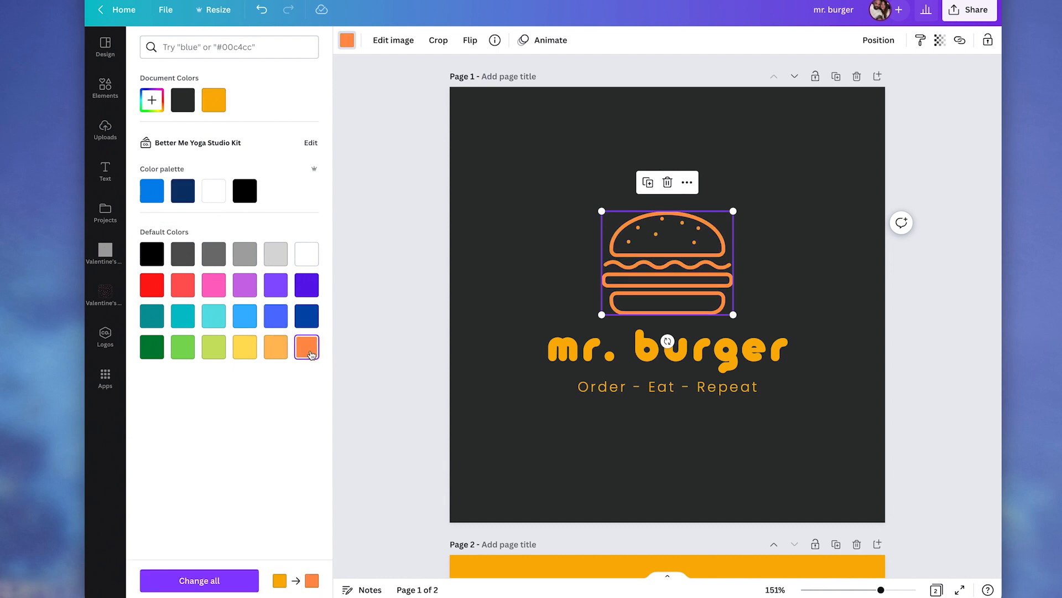
Apply the same coral orange default color to the "Order - Eat - Repeat" tagline on page 1.
{"action": "left_click", "coordinate": [617, 386]}
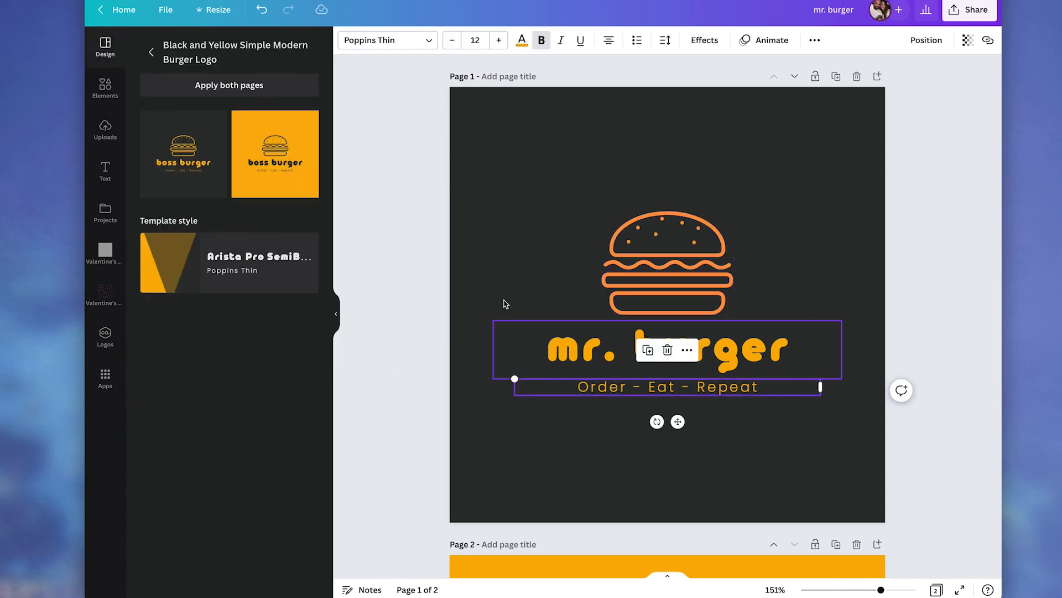
{"action": "left_click", "coordinate": [521, 41]}
{"action": "left_click", "coordinate": [307, 348]}
{"action": "left_click", "coordinate": [817, 444]}
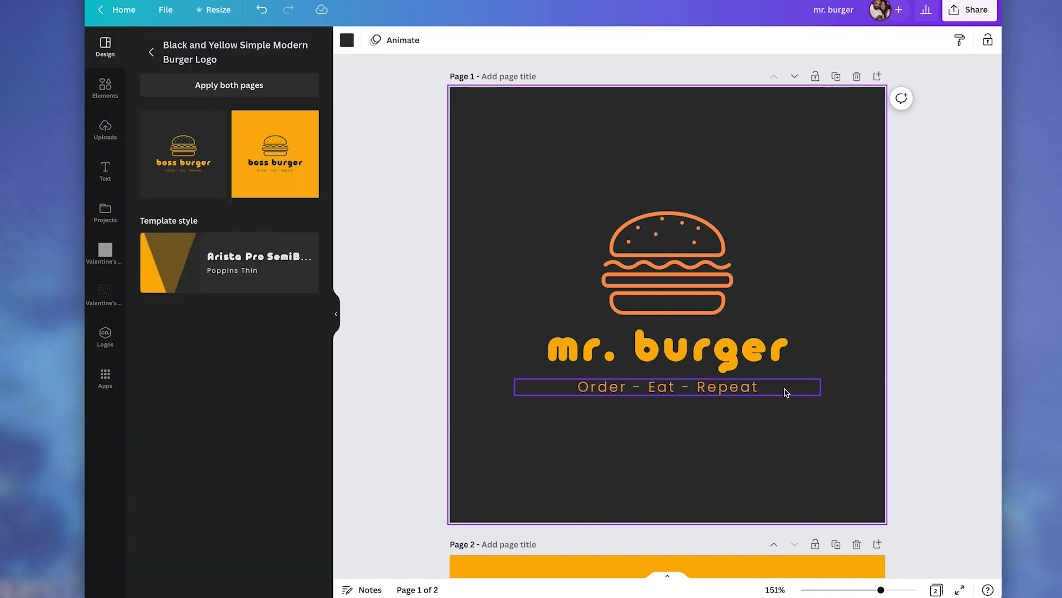
Look over the yellow-background version of the logo on page 2.
{"action": "scroll", "coordinate": [859, 456], "scroll_direction": "down", "scroll_amount": 8}
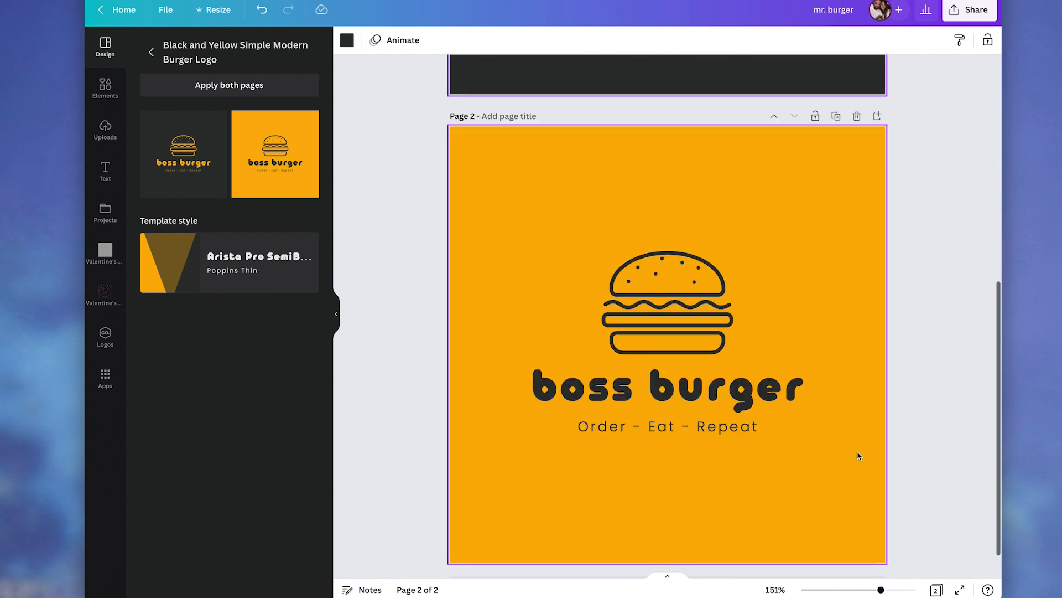
{"action": "scroll", "coordinate": [859, 455], "scroll_direction": "up", "scroll_amount": 3}
{"action": "scroll", "coordinate": [859, 456], "scroll_direction": "down", "scroll_amount": 2}
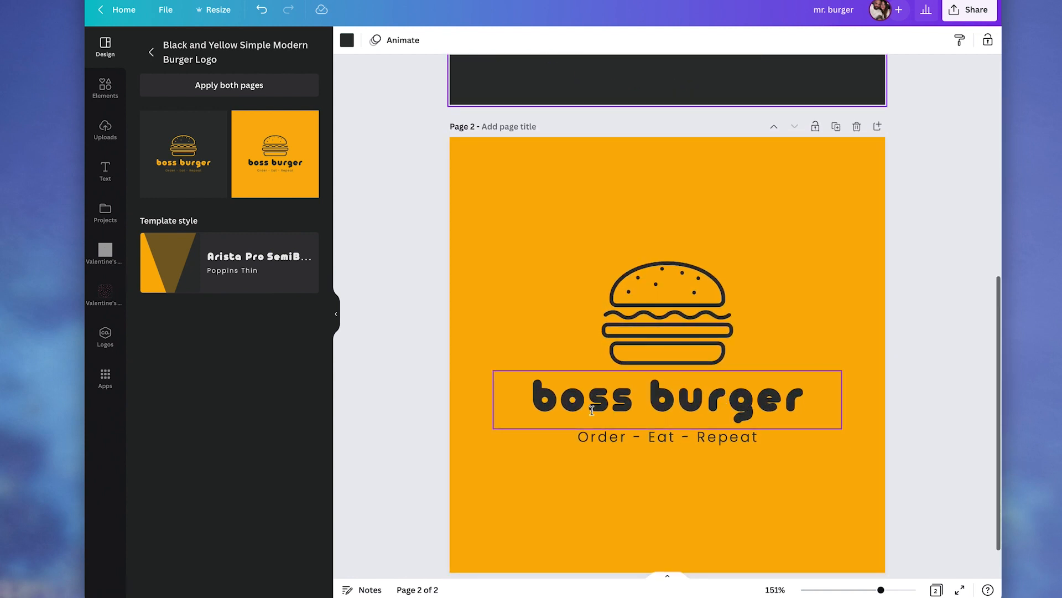
Replace "boss" with lowercase "mr." in the page 2 heading so it reads "mr. burger".
{"action": "double_click", "coordinate": [606, 396]}
{"action": "left_click", "coordinate": [628, 392]}
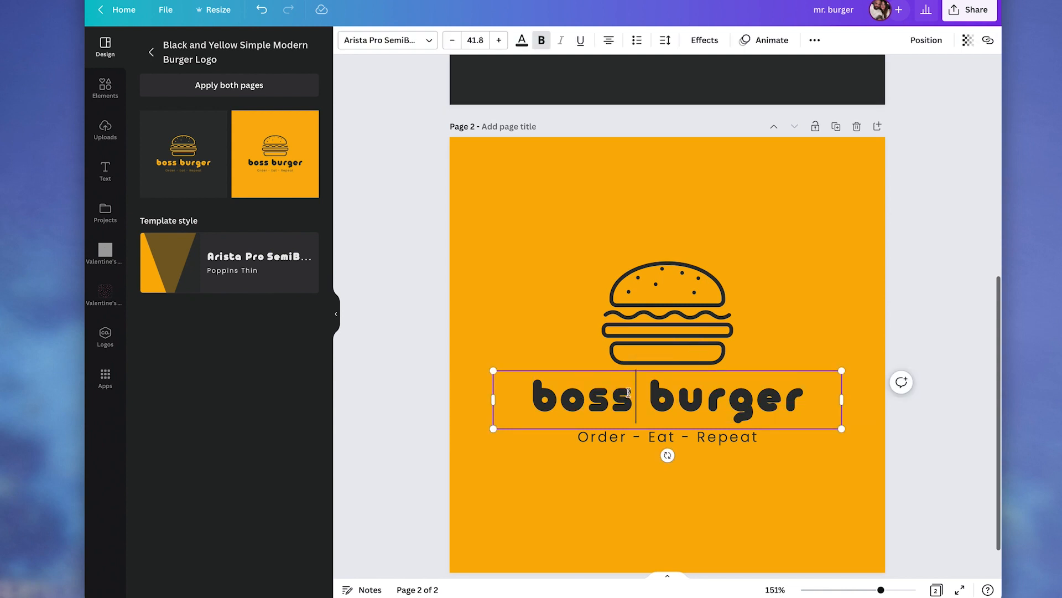
{"action": "type", "text": "mr."}
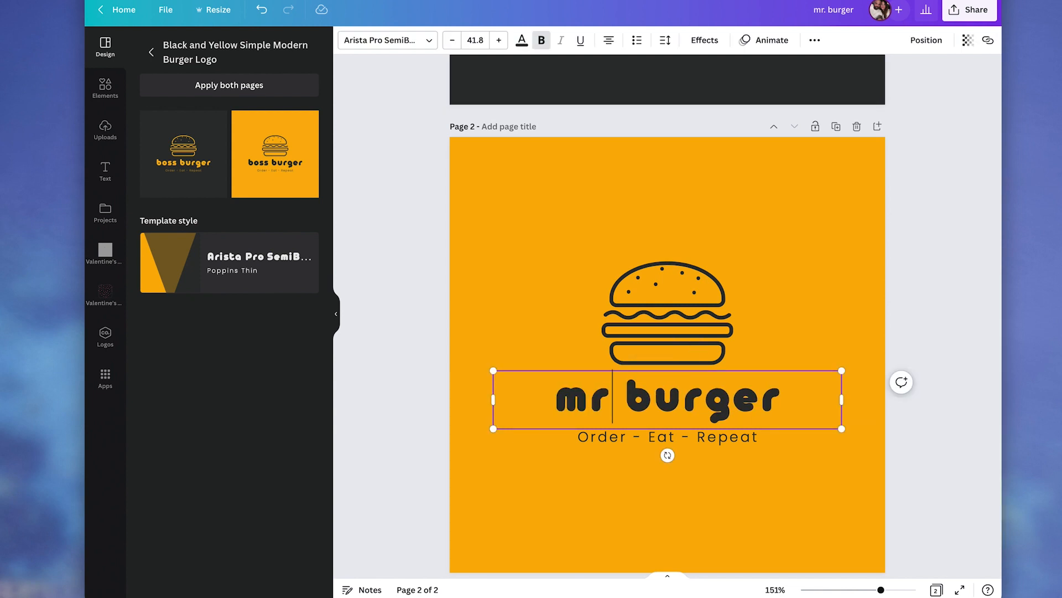
{"action": "left_click", "coordinate": [782, 474]}
Apply the Arista Pro and Poppins template style to page 2 and shuffle its black and yellow color combination.
{"action": "scroll", "coordinate": [759, 441], "scroll_direction": "up", "scroll_amount": 6}
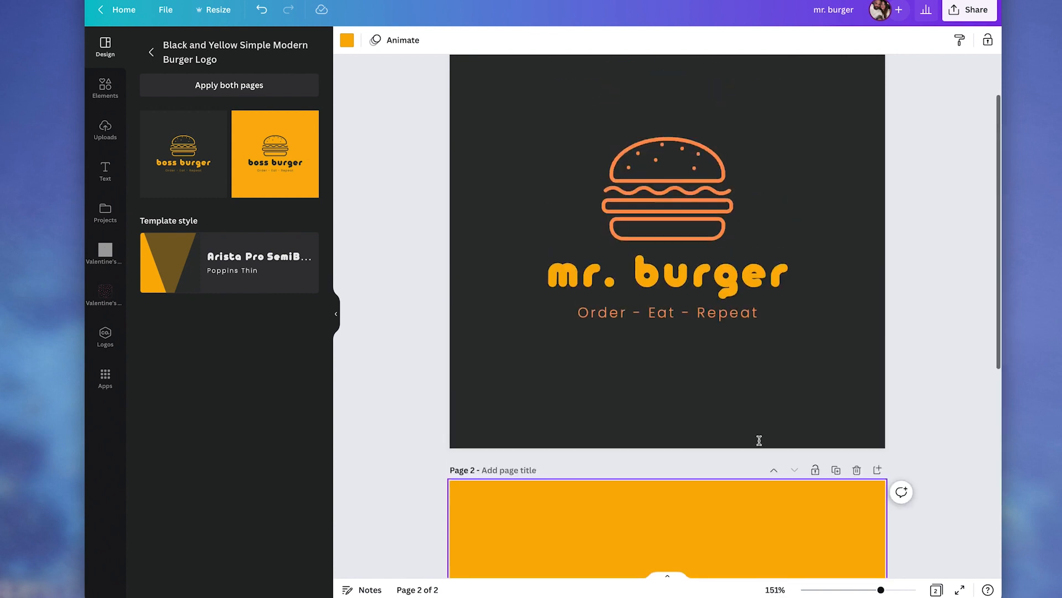
{"action": "scroll", "coordinate": [760, 443], "scroll_direction": "down", "scroll_amount": 4}
{"action": "scroll", "coordinate": [759, 444], "scroll_direction": "down", "scroll_amount": 3}
{"action": "scroll", "coordinate": [760, 443], "scroll_direction": "up", "scroll_amount": 1}
{"action": "scroll", "coordinate": [759, 441], "scroll_direction": "down", "scroll_amount": 3}
{"action": "scroll", "coordinate": [760, 442], "scroll_direction": "down", "scroll_amount": 1}
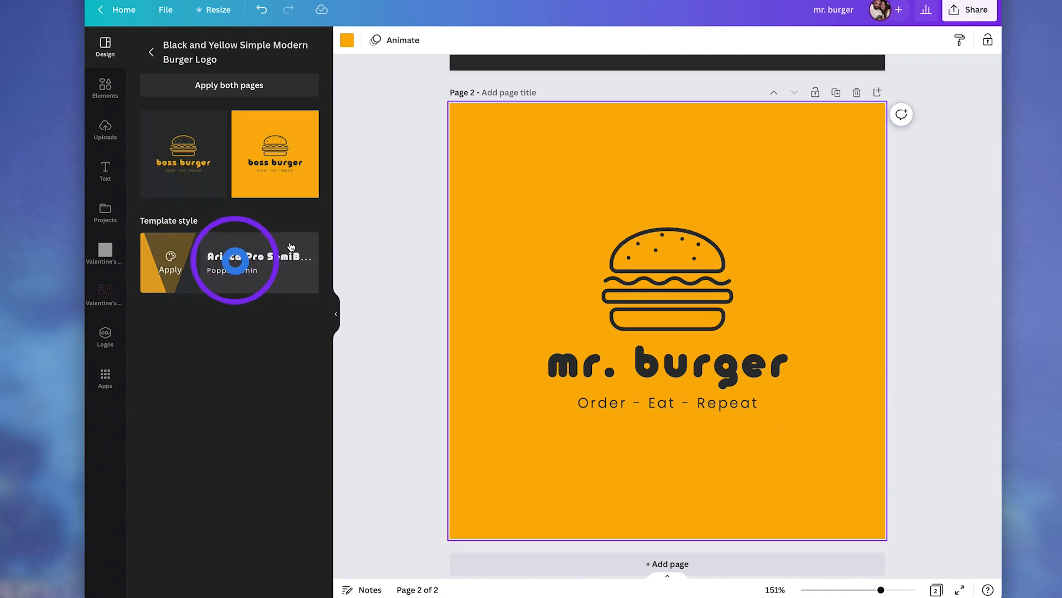
{"action": "left_click", "coordinate": [220, 255]}
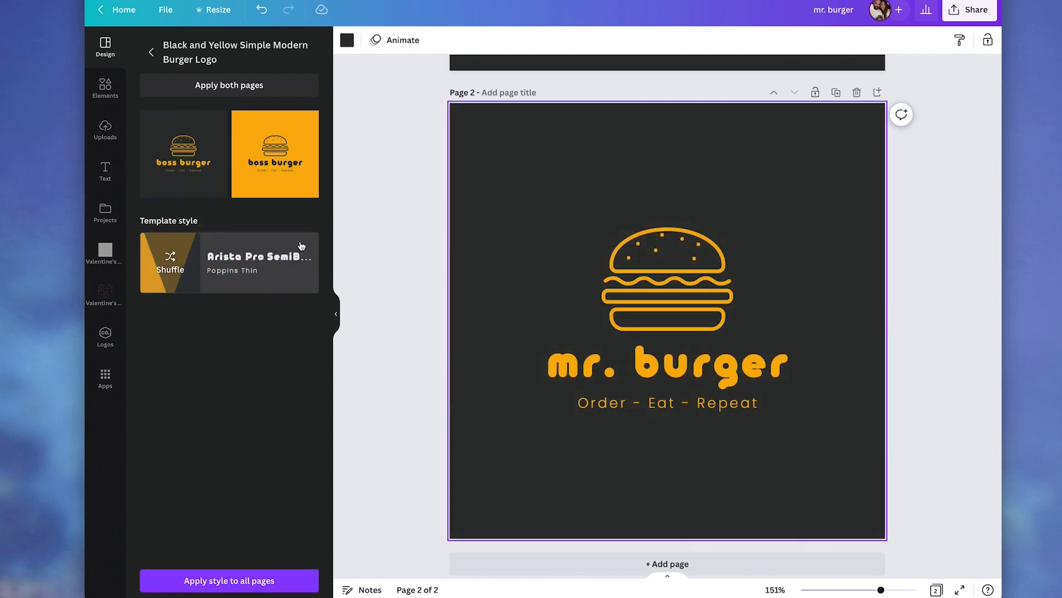
{"action": "left_click", "coordinate": [276, 277]}
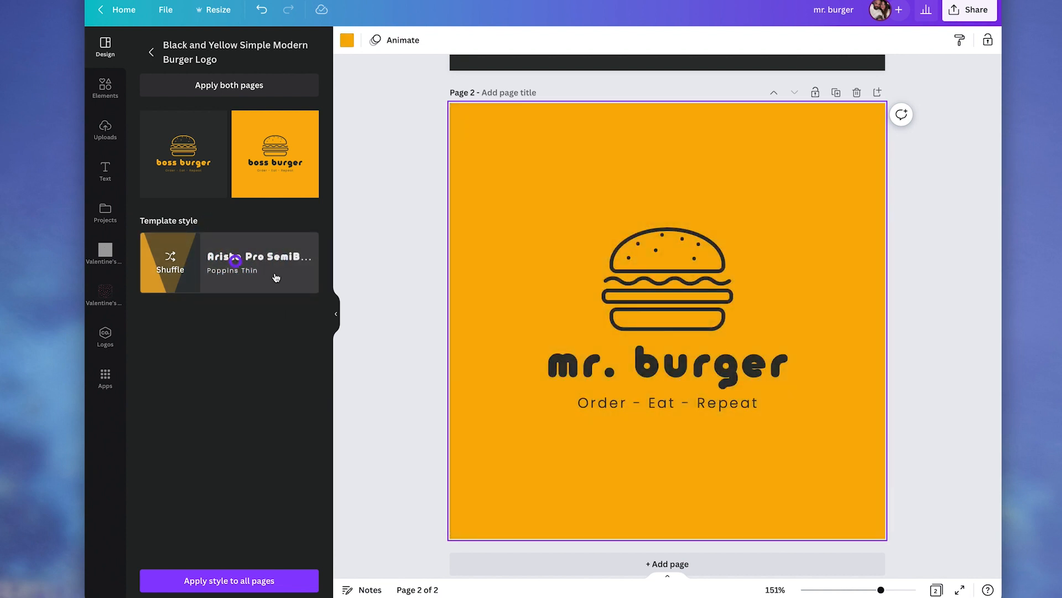
{"action": "left_click", "coordinate": [275, 277]}
{"action": "scroll", "coordinate": [649, 307], "scroll_direction": "up", "scroll_amount": 1}
{"action": "scroll", "coordinate": [648, 307], "scroll_direction": "up", "scroll_amount": 7}
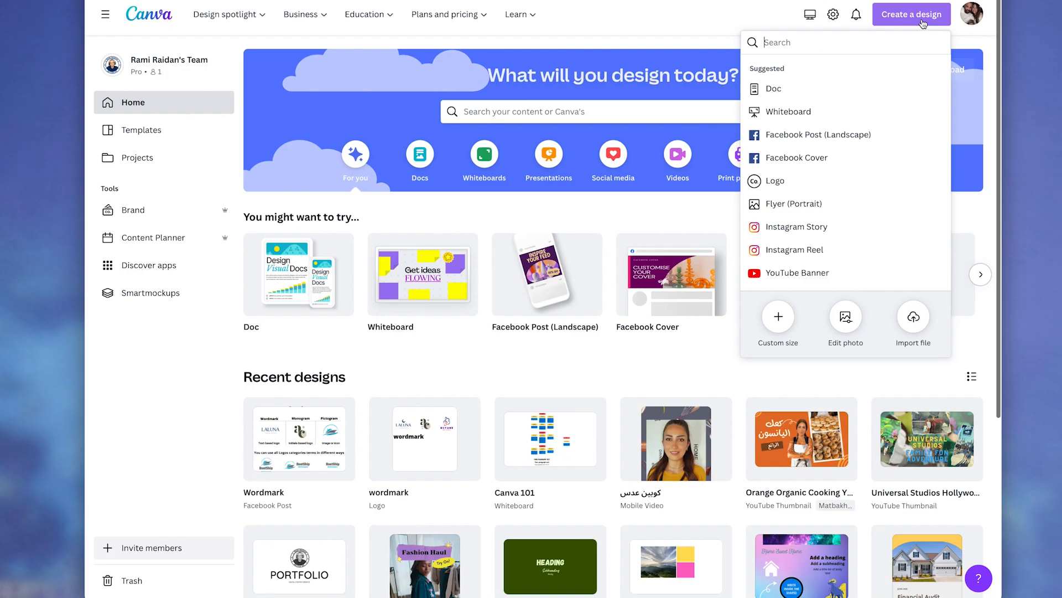
Create a new blank Logo design of 500 × 500 px from the Canva home page.
{"action": "type", "text": "logo"}
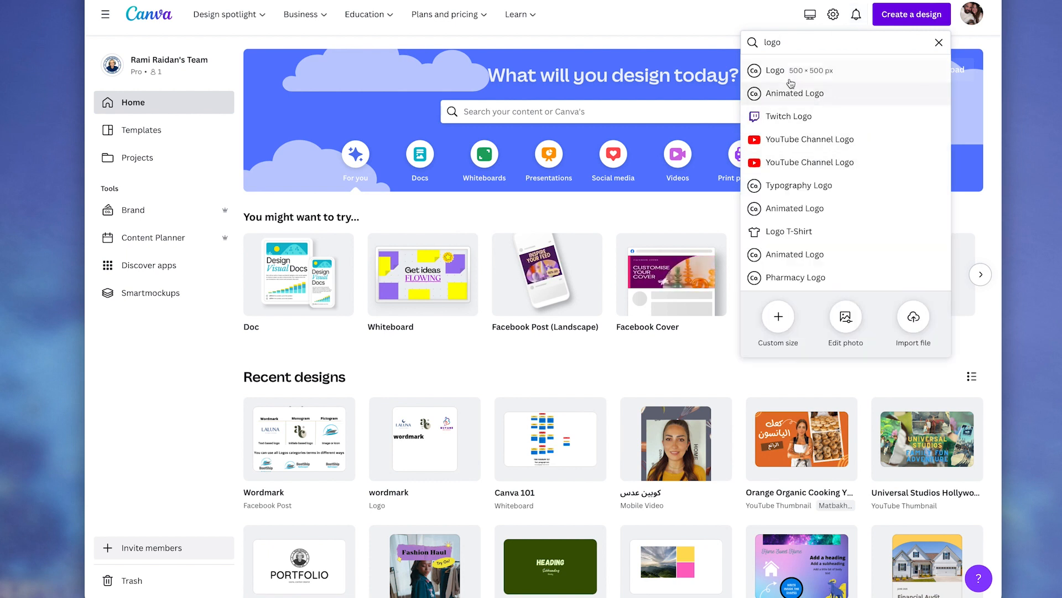
{"action": "left_click", "coordinate": [788, 76]}
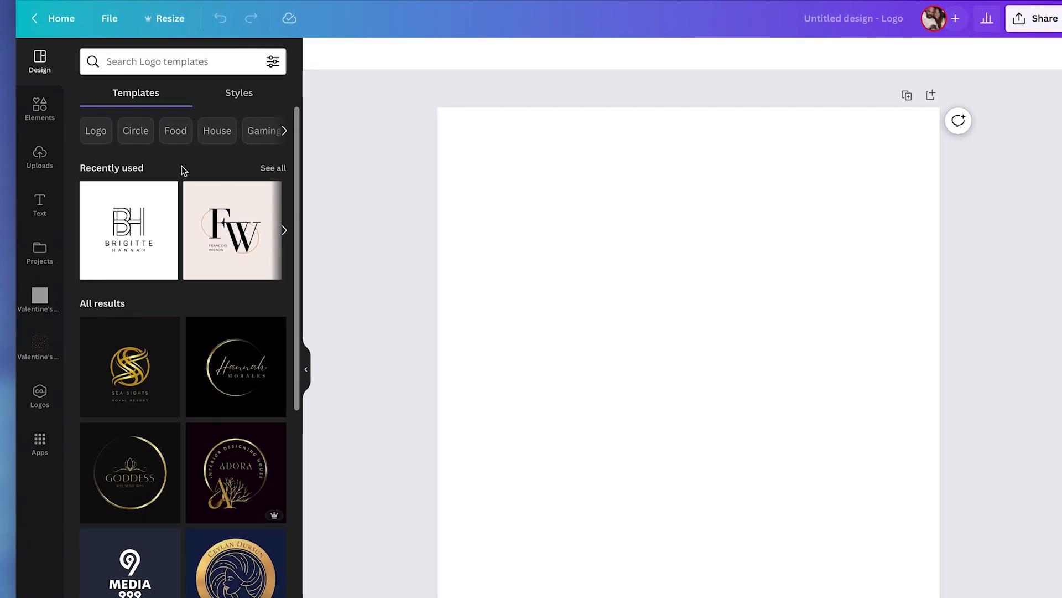
Search the elements for "burger", list all matching graphics, and add the outlined burger with sesame seeds to the canvas.
{"action": "left_click", "coordinate": [39, 108]}
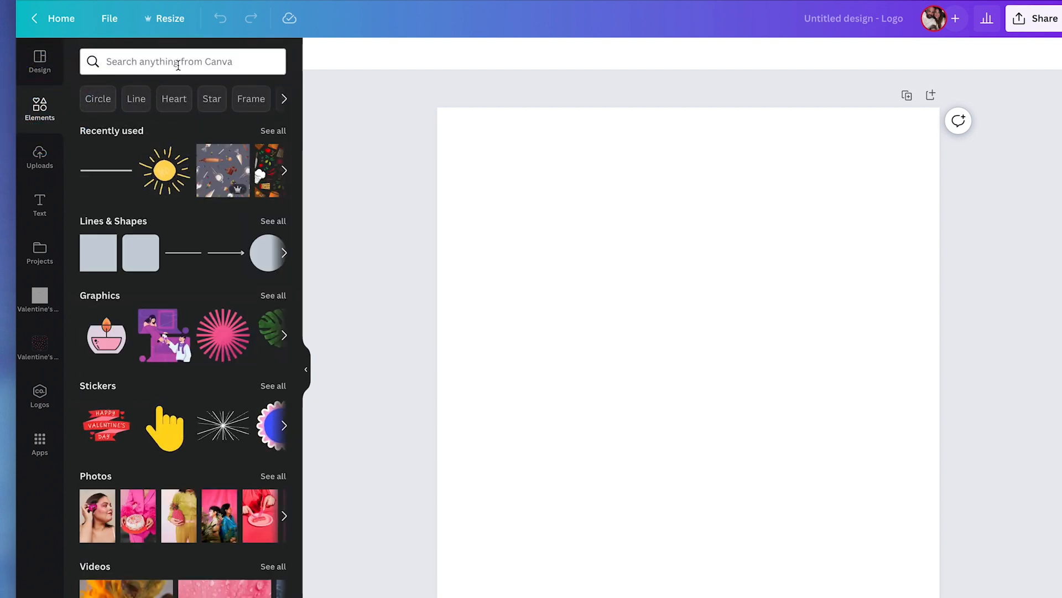
{"action": "left_click", "coordinate": [136, 65]}
{"action": "type", "text": "burgur"}
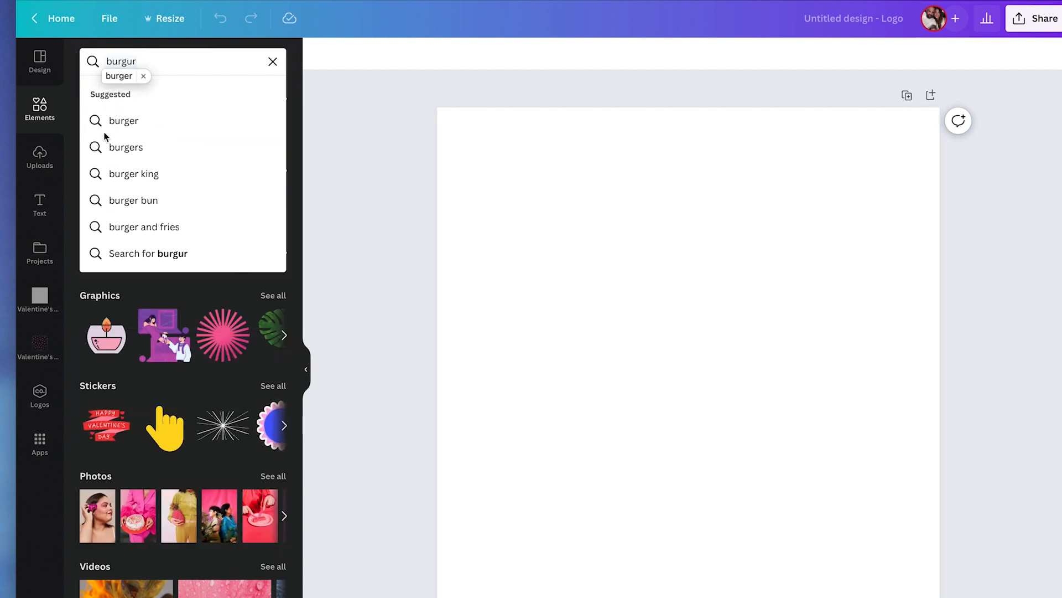
{"action": "left_click", "coordinate": [108, 131]}
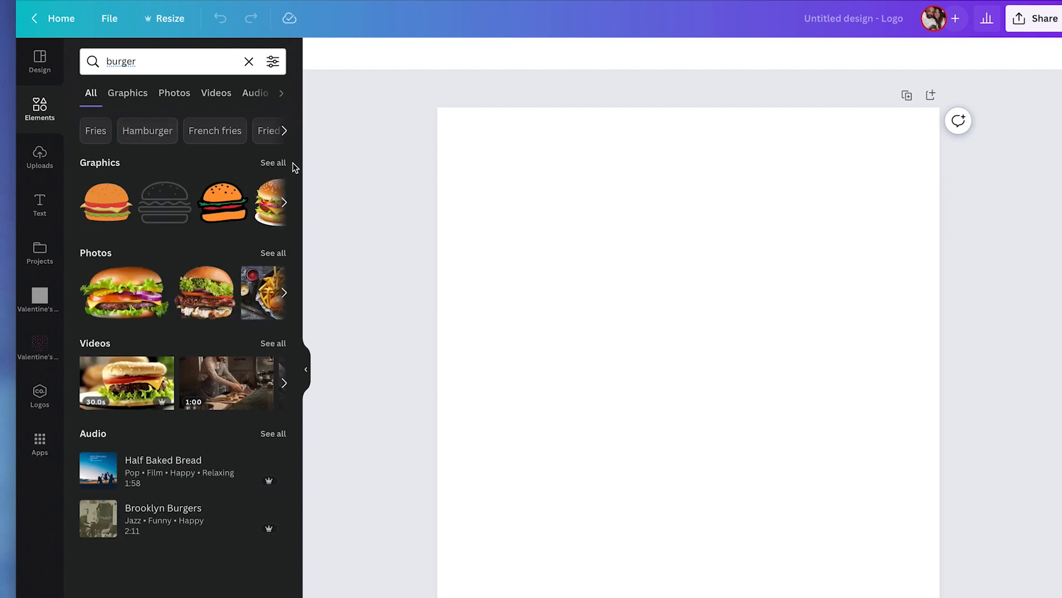
{"action": "left_click", "coordinate": [267, 164]}
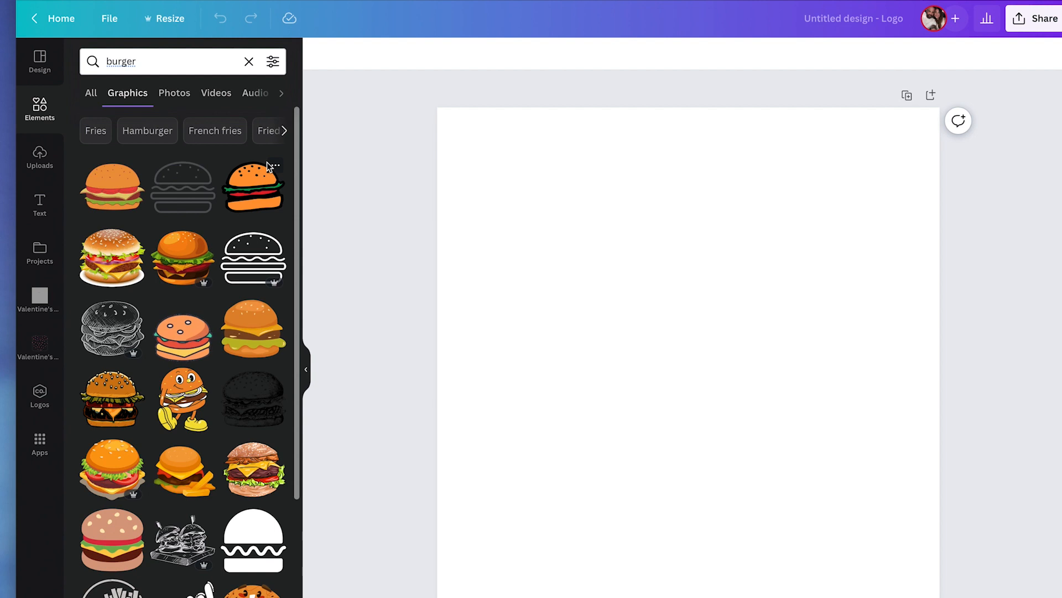
{"action": "left_click", "coordinate": [252, 256]}
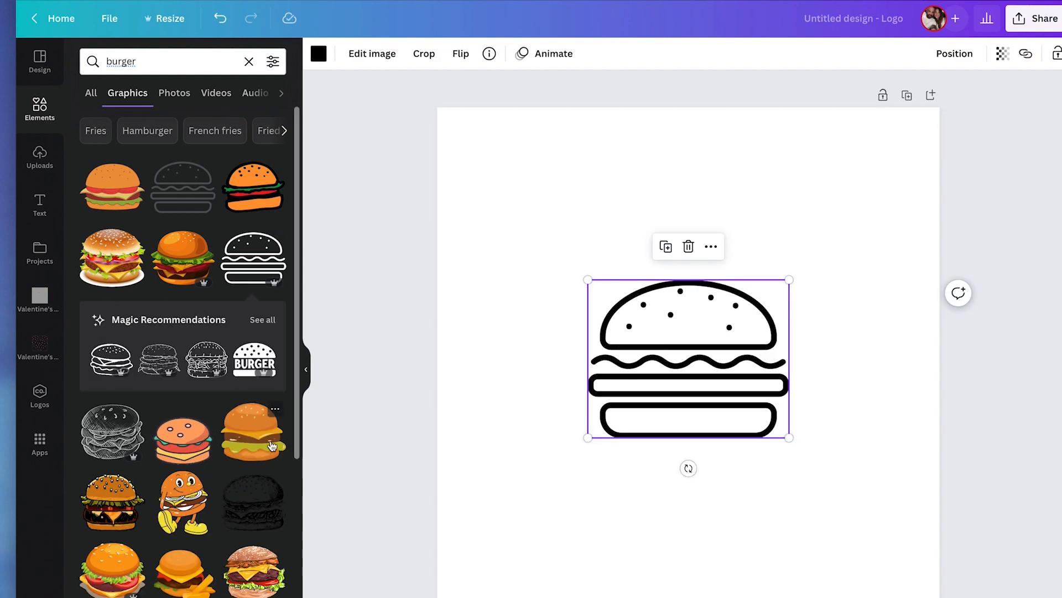
Add the solid burger silhouette, then arrange the outlined burger small at the canvas's upper right and the shrunken silhouette at its upper left.
{"action": "scroll", "coordinate": [285, 542], "scroll_direction": "down", "scroll_amount": 2}
{"action": "left_click", "coordinate": [283, 541]}
{"action": "left_click_drag", "start_coordinate": [669, 327], "coordinate": [583, 387]}
{"action": "left_click_drag", "start_coordinate": [754, 330], "coordinate": [833, 208]}
{"action": "left_click_drag", "start_coordinate": [690, 304], "coordinate": [869, 190]}
{"action": "left_click", "coordinate": [592, 477]}
{"action": "left_click_drag", "start_coordinate": [687, 521], "coordinate": [600, 439]}
{"action": "left_click_drag", "start_coordinate": [553, 384], "coordinate": [526, 165]}
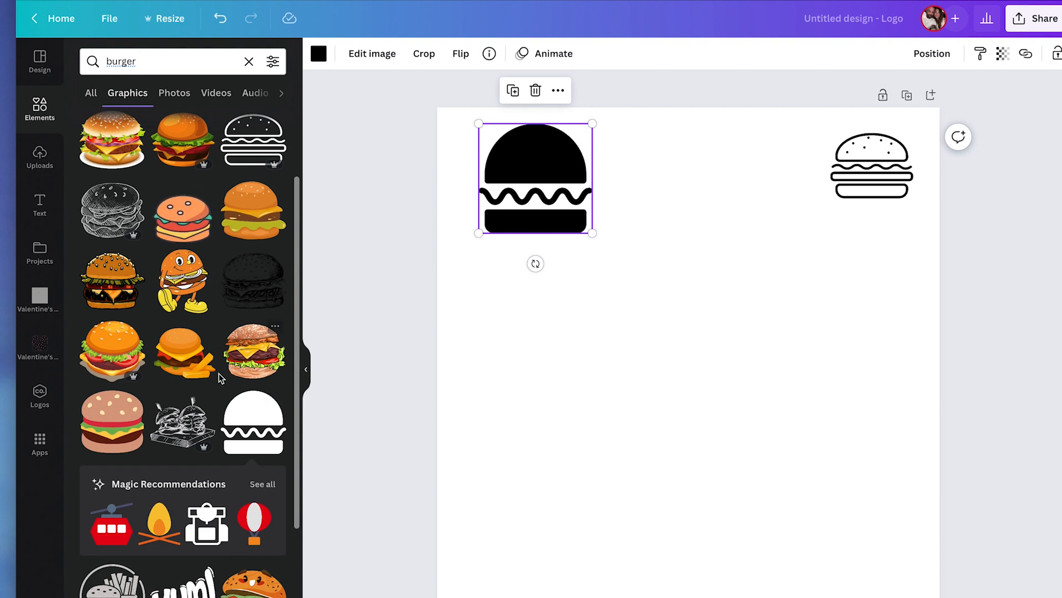
Add the circular burger-and-fries graphic, shrink it, and place it near the canvas's right edge below the outlined burger.
{"action": "left_click", "coordinate": [112, 581]}
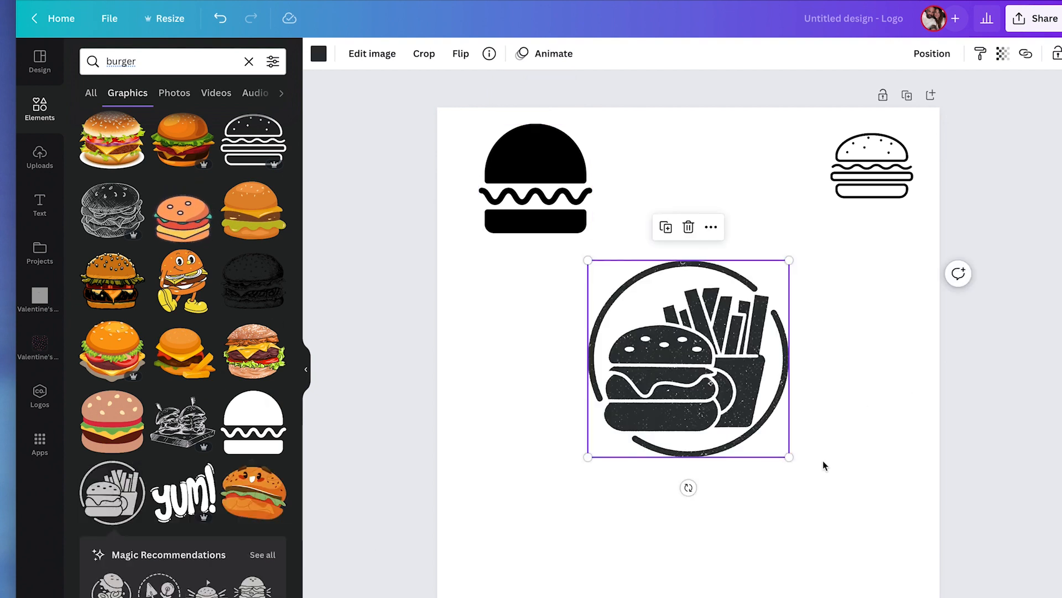
{"action": "left_click_drag", "start_coordinate": [789, 457], "coordinate": [701, 371]}
{"action": "left_click_drag", "start_coordinate": [669, 323], "coordinate": [880, 357]}
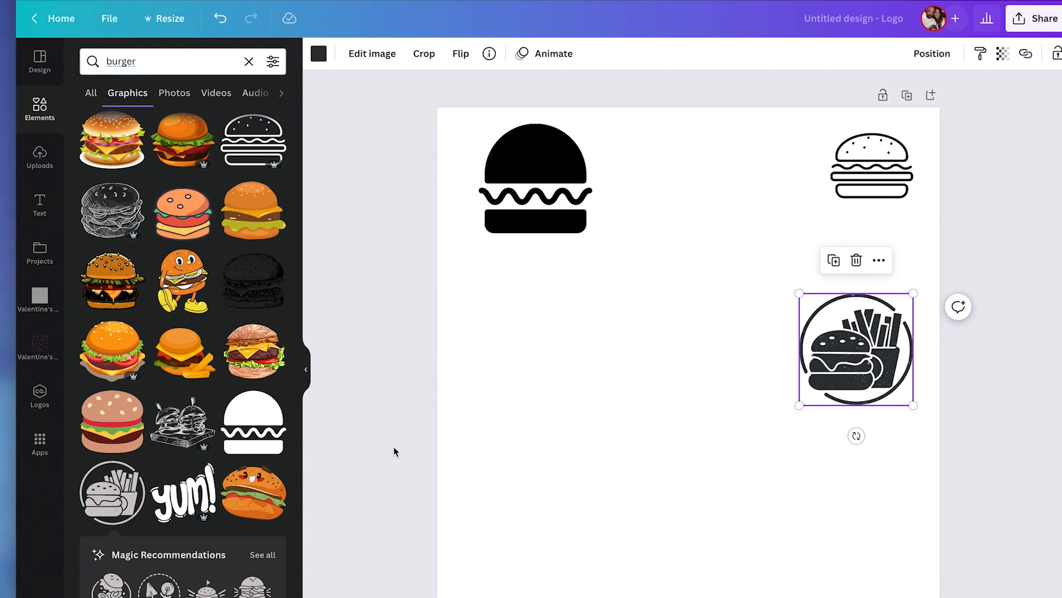
Add the thick-line burger with the broken outline, shrink it, and place it between the two burgers along the canvas's upper edge.
{"action": "scroll", "coordinate": [197, 239], "scroll_direction": "down", "scroll_amount": 3}
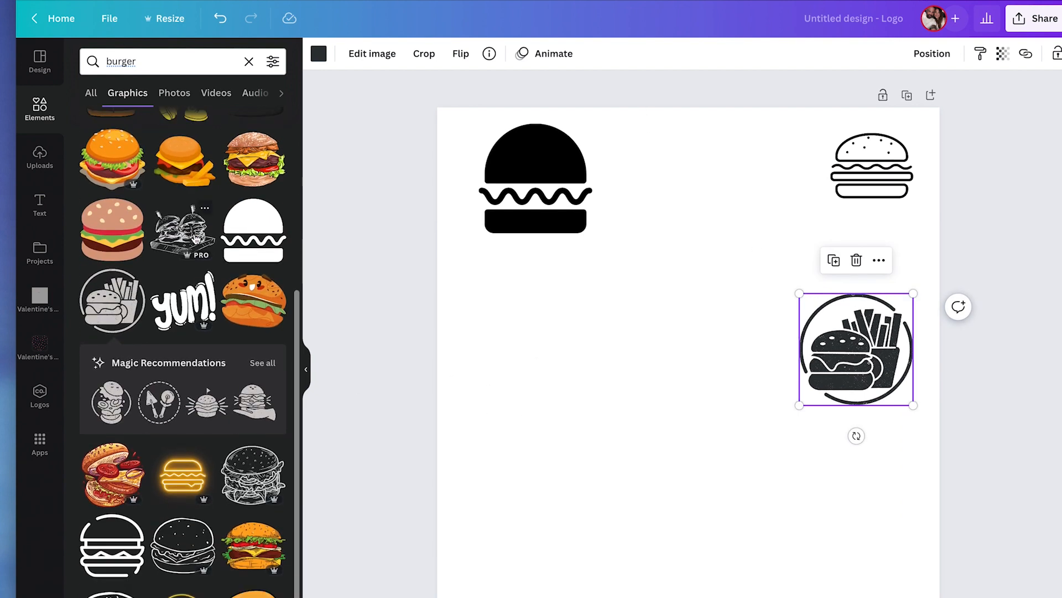
{"action": "scroll", "coordinate": [195, 238], "scroll_direction": "down", "scroll_amount": 2}
{"action": "scroll", "coordinate": [193, 232], "scroll_direction": "up", "scroll_amount": 2}
{"action": "scroll", "coordinate": [192, 191], "scroll_direction": "down", "scroll_amount": 1}
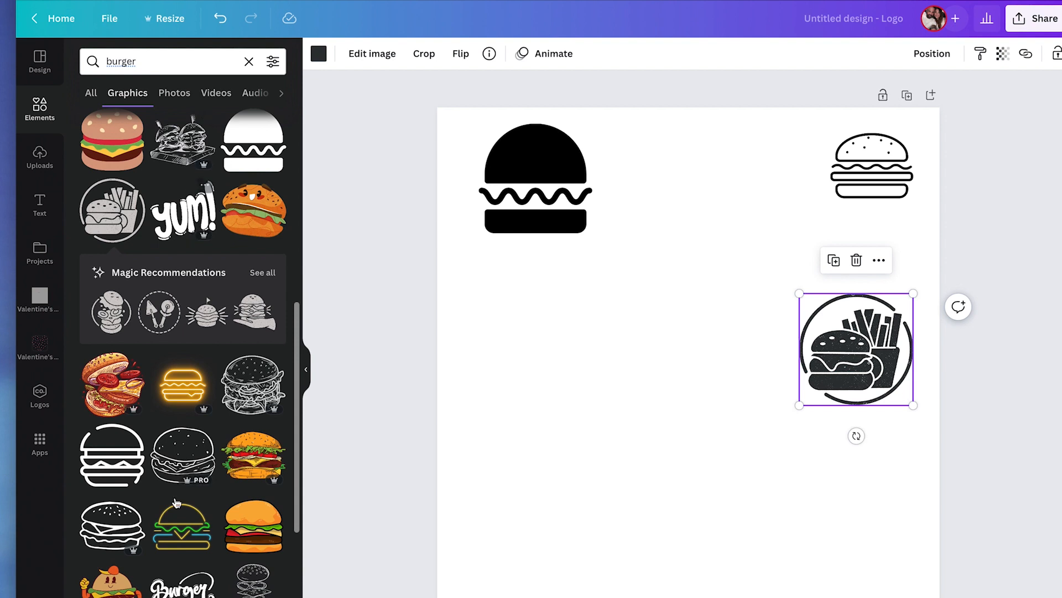
{"action": "left_click", "coordinate": [113, 464]}
{"action": "left_click_drag", "start_coordinate": [790, 261], "coordinate": [716, 332]}
{"action": "left_click_drag", "start_coordinate": [661, 386], "coordinate": [705, 203]}
{"action": "left_click", "coordinate": [688, 294]}
{"action": "left_click", "coordinate": [549, 371]}
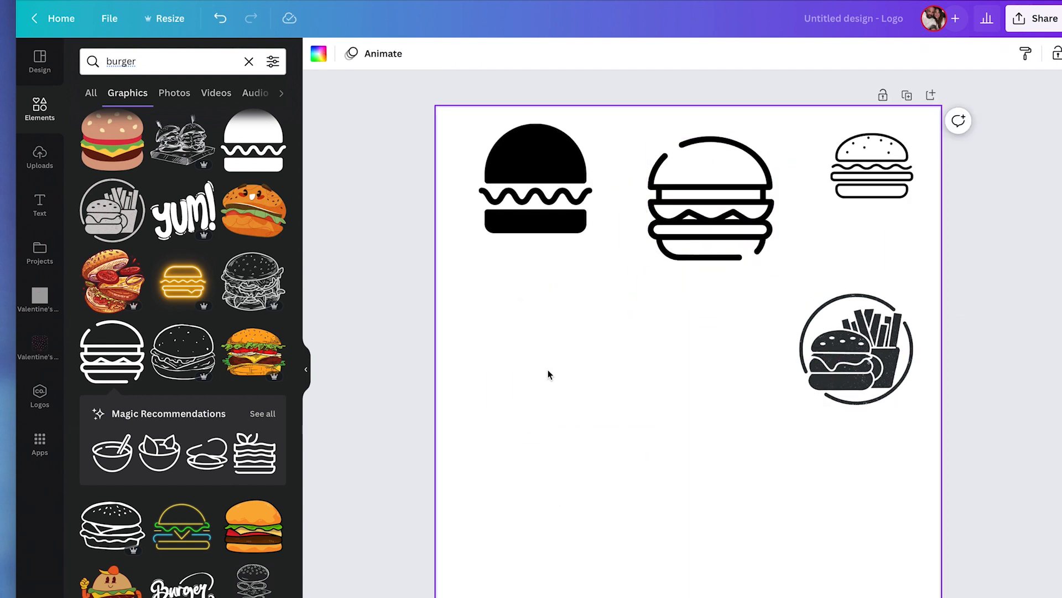
Add a heading to the canvas reading "Burger & Bun".
{"action": "left_click", "coordinate": [40, 202]}
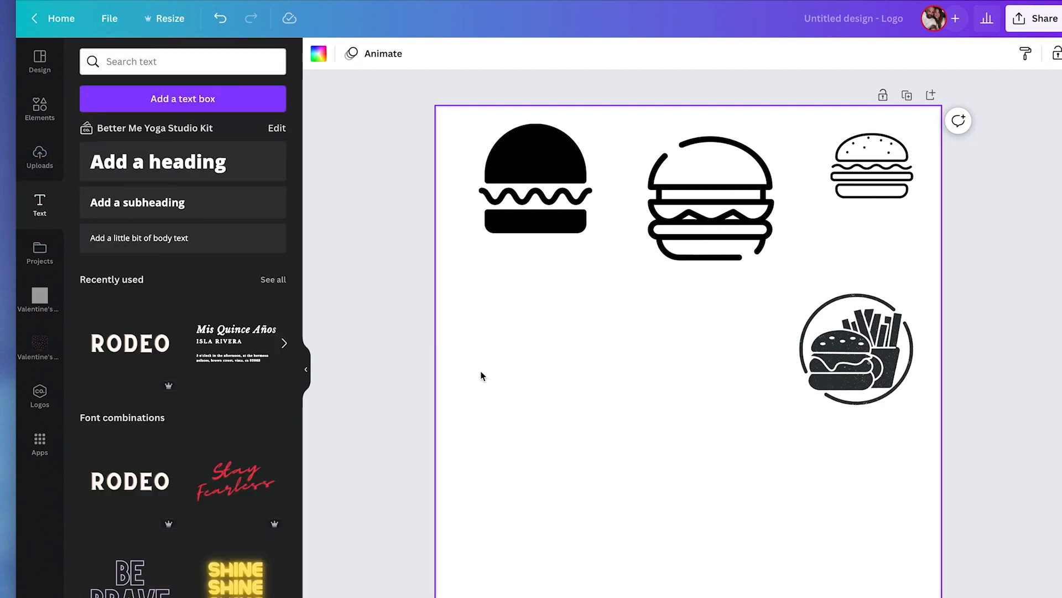
{"action": "left_click", "coordinate": [191, 163]}
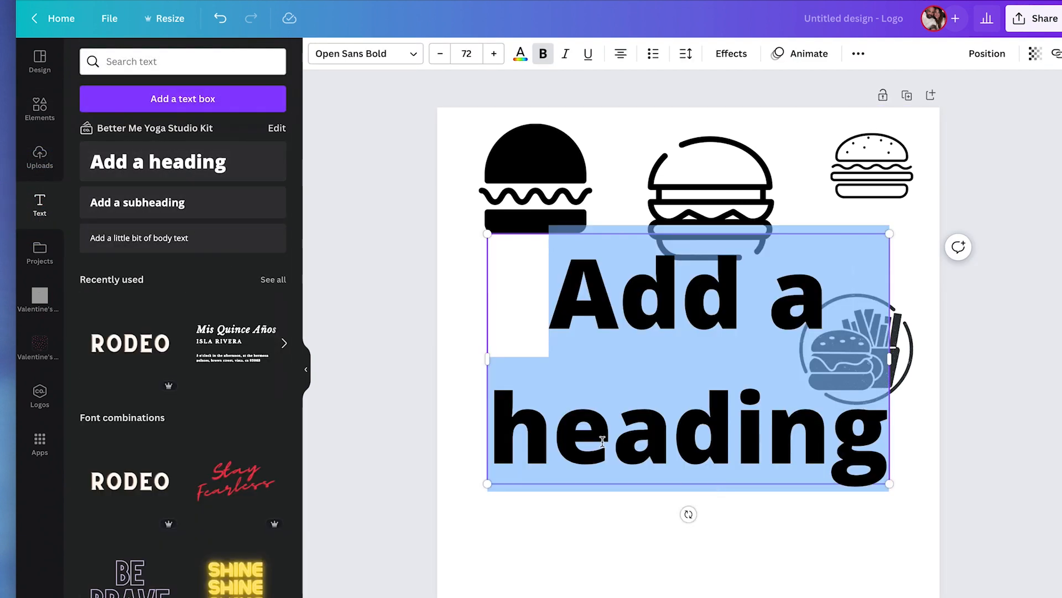
{"action": "type", "text": "Burger"}
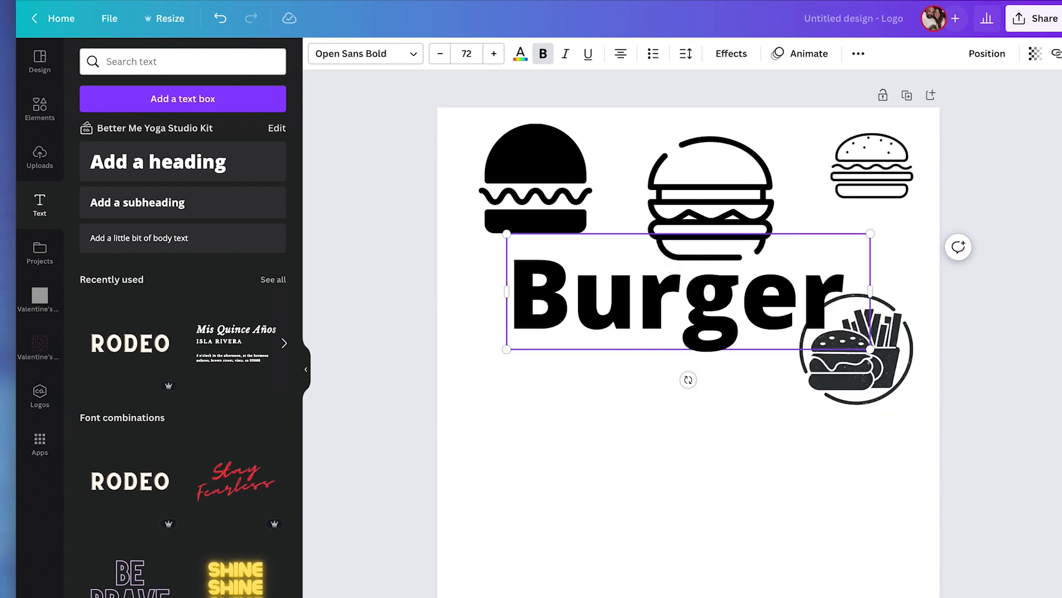
{"action": "type", "text": " & Bun"}
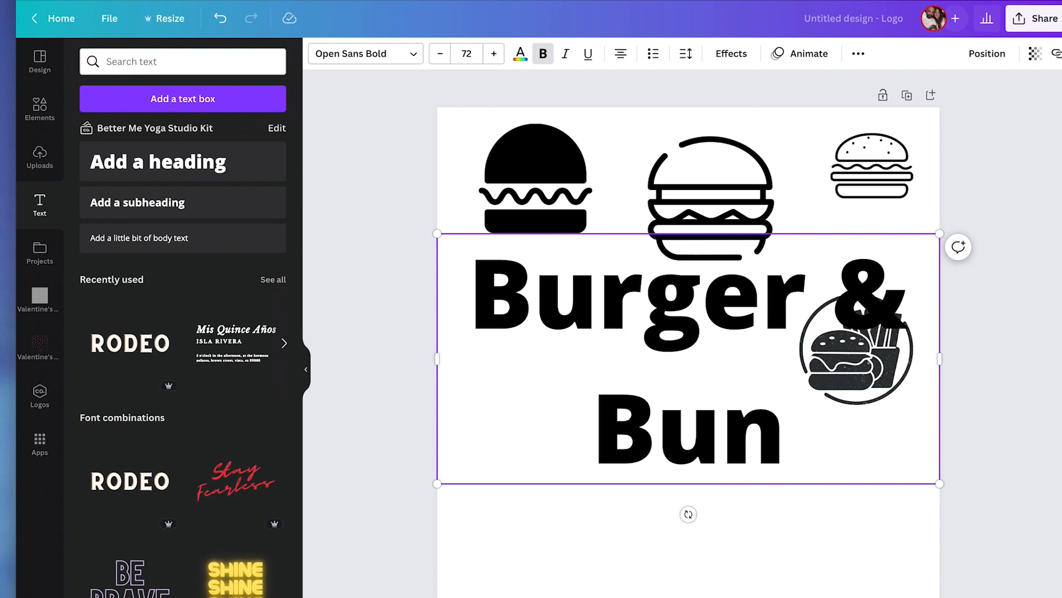
{"action": "left_click", "coordinate": [761, 553]}
Scale the "Burger & Bun" heading down to font size 31.4 on one line and place it below the burger graphics.
{"action": "left_click", "coordinate": [670, 319]}
{"action": "left_click", "coordinate": [523, 301]}
{"action": "left_click_drag", "start_coordinate": [935, 482], "coordinate": [817, 500]}
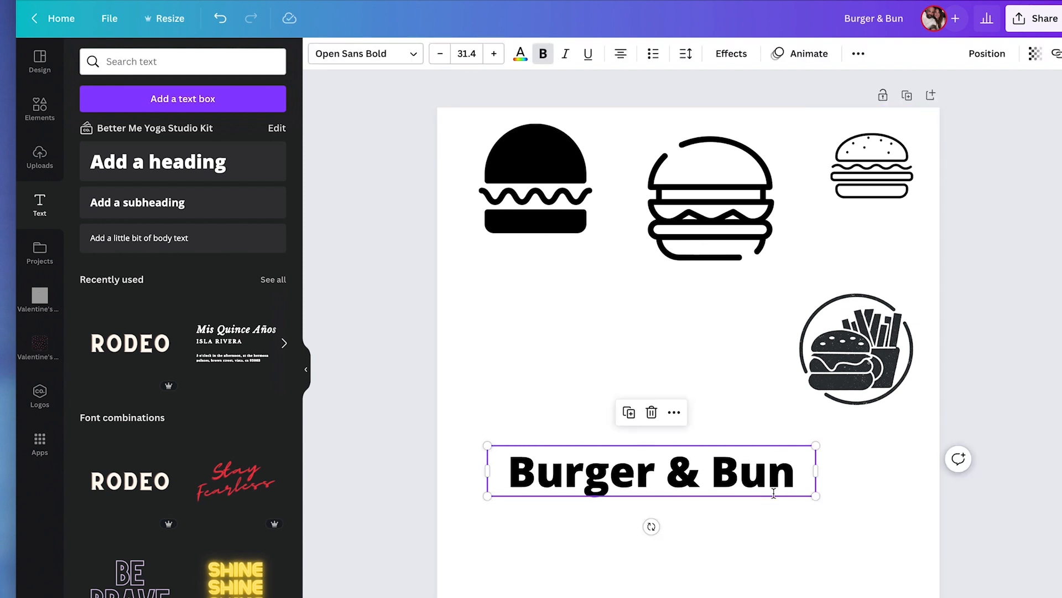
{"action": "left_click_drag", "start_coordinate": [724, 476], "coordinate": [762, 487]}
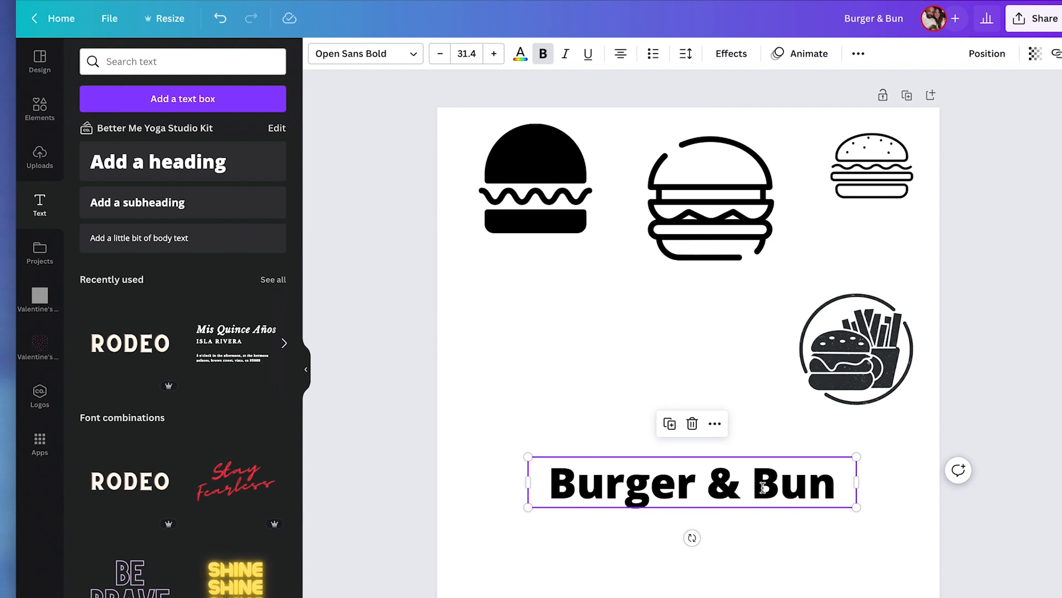
Search the graphics for "bun", add the outlined steaming bun, shrink it, and place it below the solid burger silhouette.
{"action": "left_click", "coordinate": [40, 108]}
{"action": "left_click", "coordinate": [215, 55]}
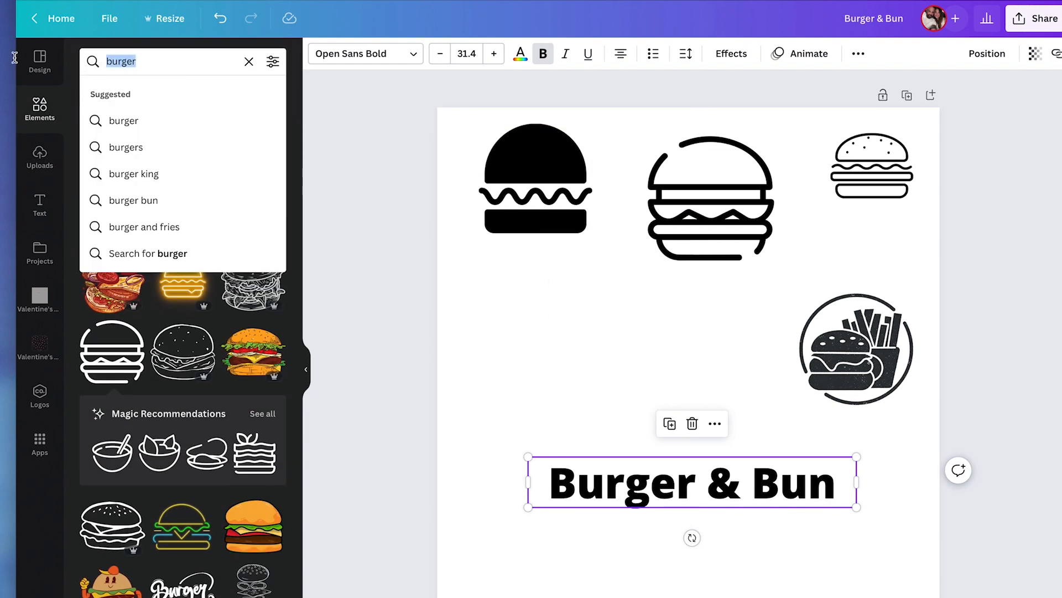
{"action": "type", "text": "bun"}
{"action": "key", "text": "Return"}
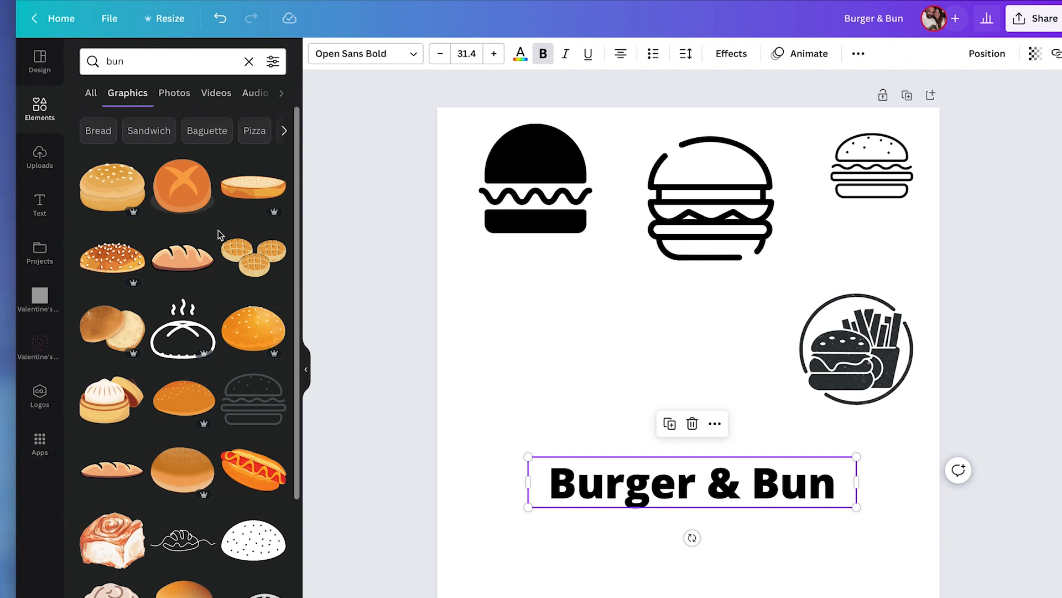
{"action": "scroll", "coordinate": [218, 230], "scroll_direction": "down", "scroll_amount": 4}
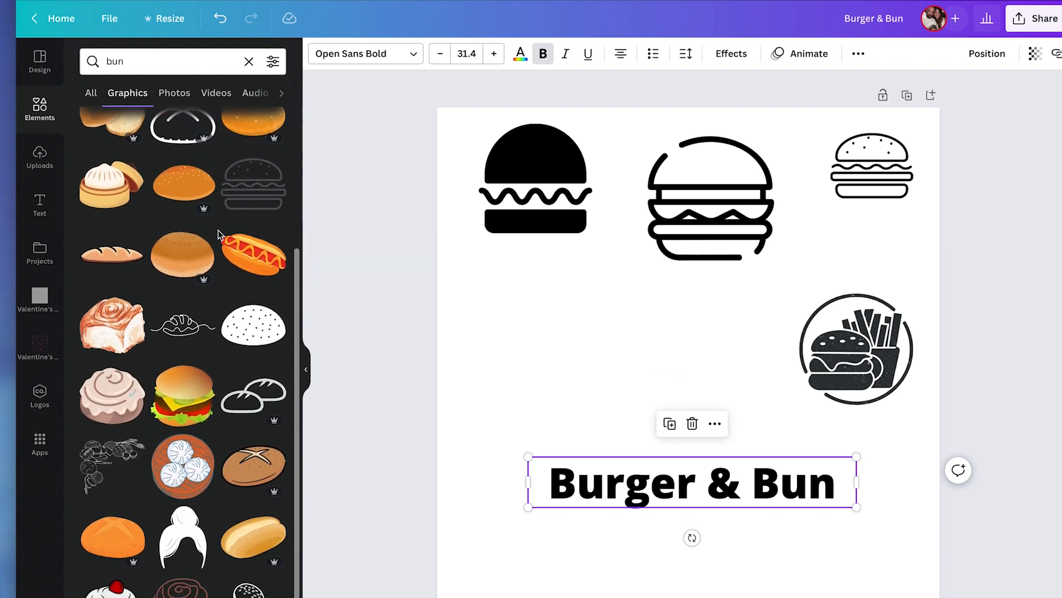
{"action": "scroll", "coordinate": [218, 230], "scroll_direction": "up", "scroll_amount": 4}
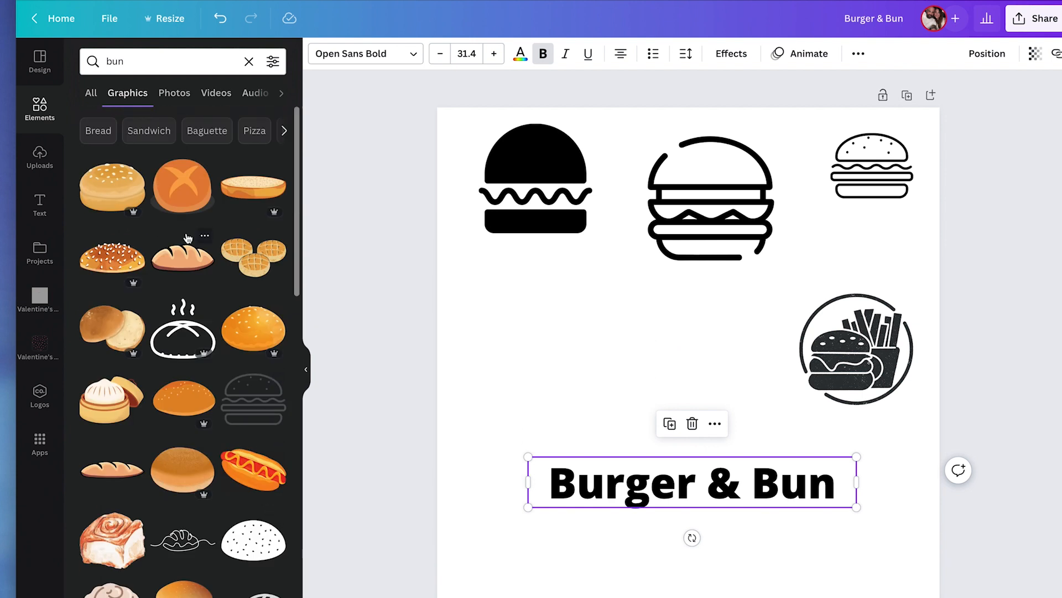
{"action": "left_click", "coordinate": [194, 332]}
{"action": "left_click_drag", "start_coordinate": [789, 451], "coordinate": [671, 340]}
{"action": "left_click_drag", "start_coordinate": [630, 310], "coordinate": [528, 317]}
Search the graphics for "barbeque" and browse the results for a one-color icon.
{"action": "left_click", "coordinate": [150, 67]}
{"action": "key", "text": "BackSpace"}
{"action": "key", "text": "BackSpace"}
{"action": "key", "text": "BackSpace"}
{"action": "type", "text": "barbeque"}
{"action": "key", "text": "Return"}
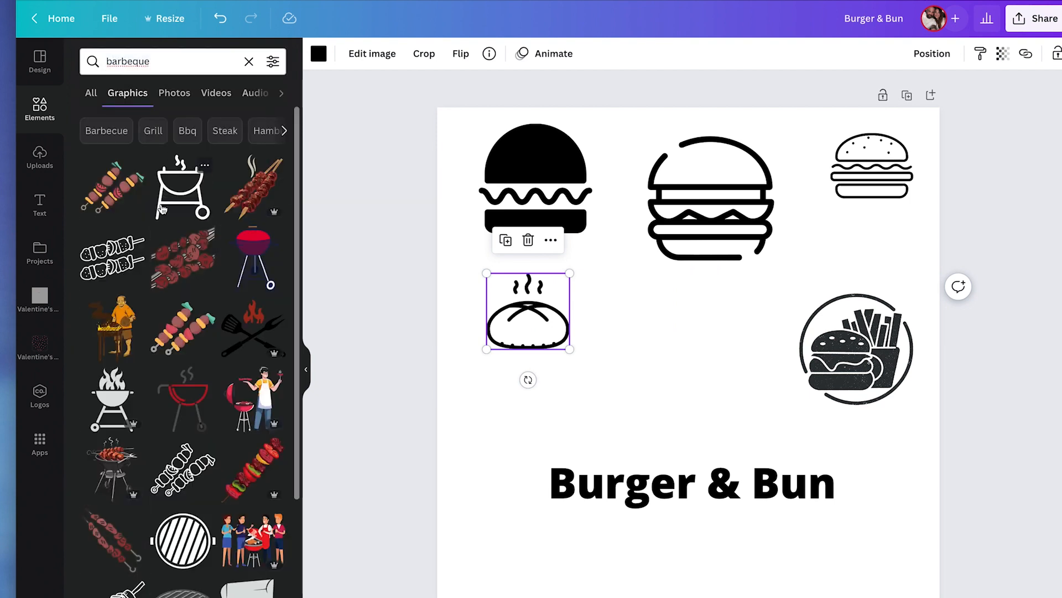
{"action": "scroll", "coordinate": [161, 208], "scroll_direction": "down", "scroll_amount": 3}
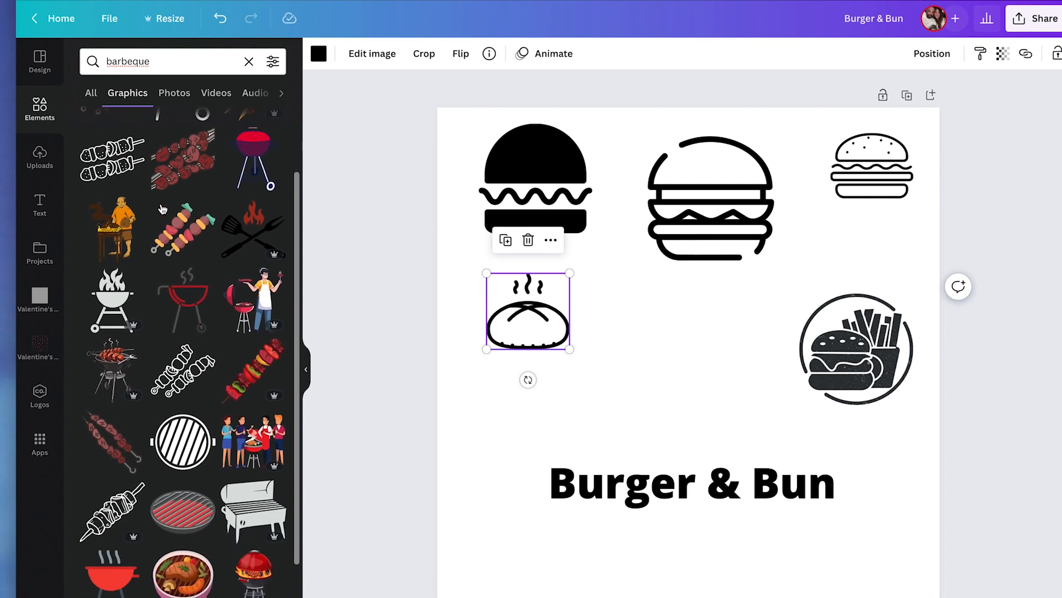
{"action": "scroll", "coordinate": [161, 208], "scroll_direction": "down", "scroll_amount": 5}
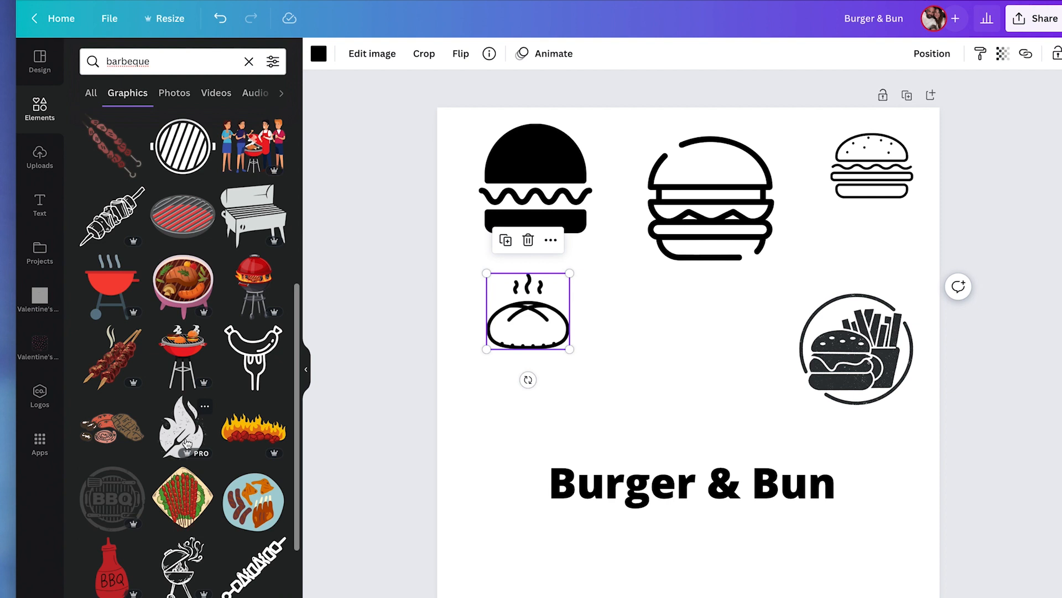
Add the flame-with-fork graphic, shrink it, place it just above the "Burger" part of the heading, and keep it selected.
{"action": "left_click", "coordinate": [186, 441]}
{"action": "left_click_drag", "start_coordinate": [764, 457], "coordinate": [683, 348]}
{"action": "left_click_drag", "start_coordinate": [659, 307], "coordinate": [640, 400]}
{"action": "left_click", "coordinate": [733, 324]}
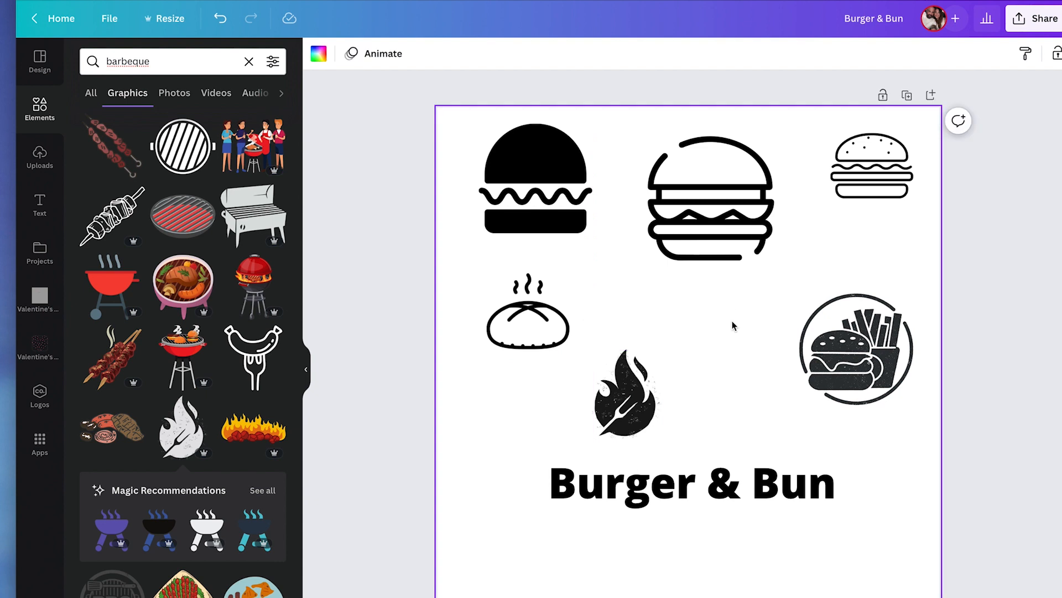
{"action": "left_click", "coordinate": [654, 419]}
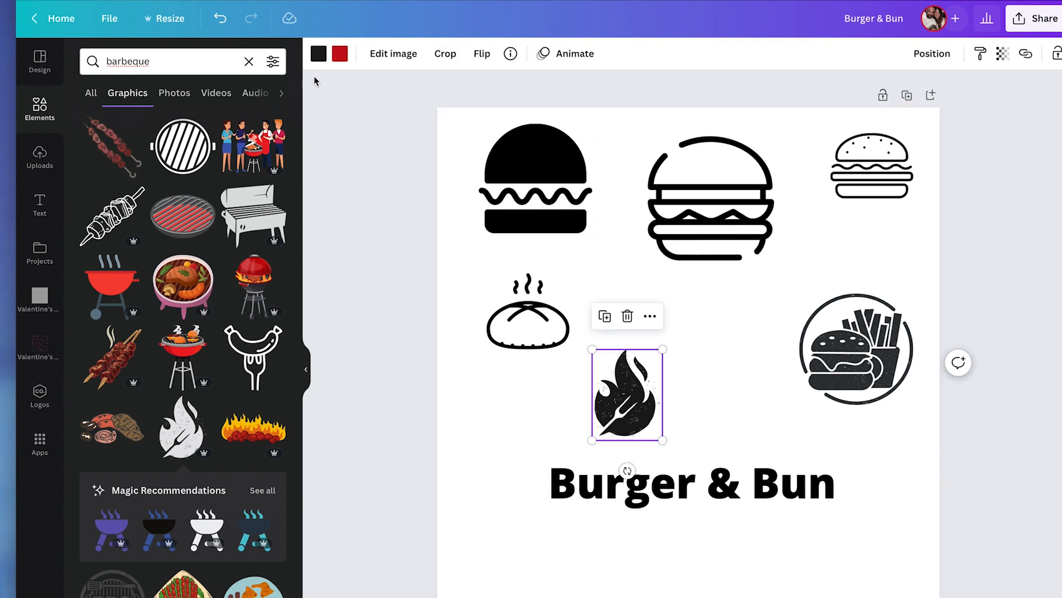
Recolor the red secondary color of the flame-with-fork graphic, trying orange before settling on black.
{"action": "left_click", "coordinate": [340, 55]}
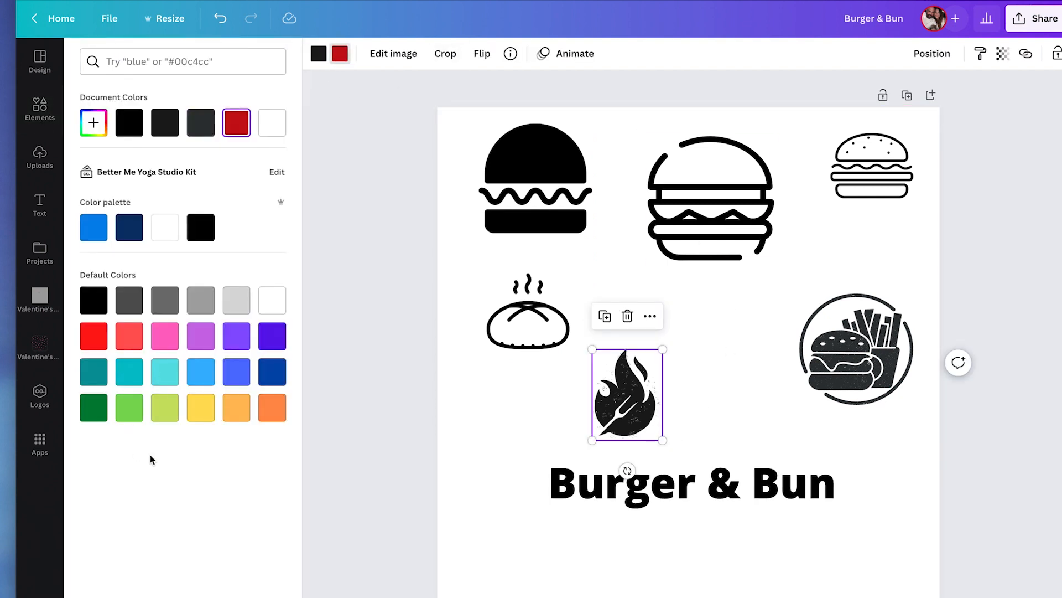
{"action": "left_click", "coordinate": [271, 418]}
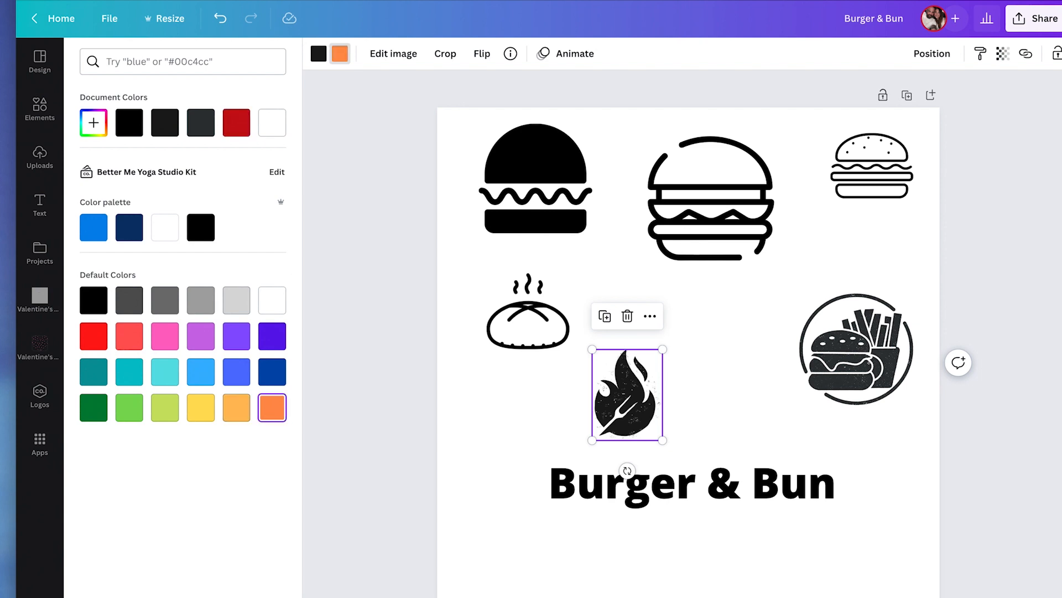
{"action": "left_click", "coordinate": [92, 300]}
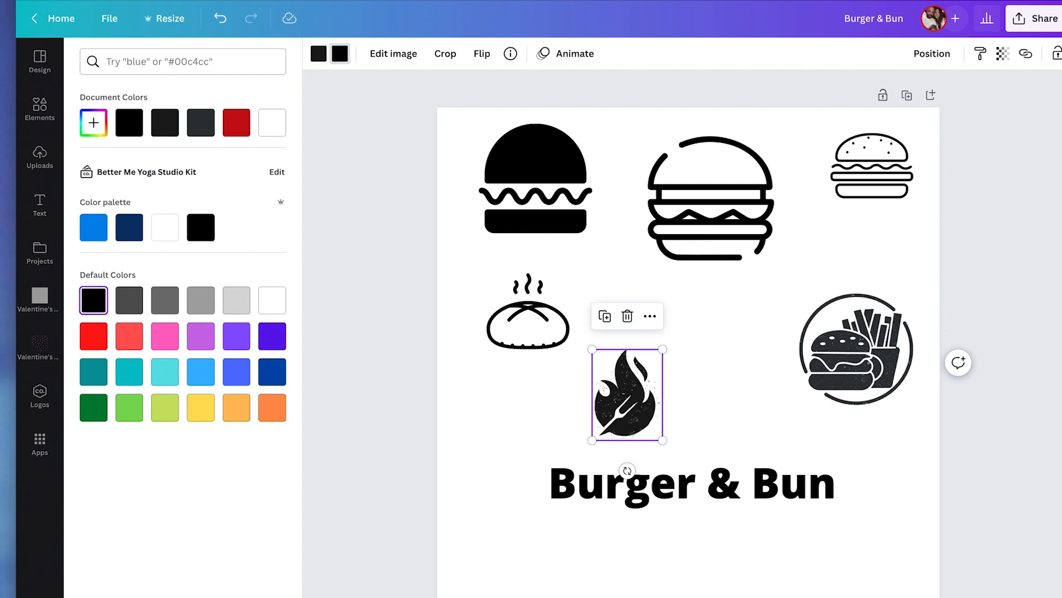
Change the main color of the flame-with-fork graphic to light orange and move it above the middle of the heading.
{"action": "left_click", "coordinate": [319, 57]}
{"action": "left_click", "coordinate": [278, 417]}
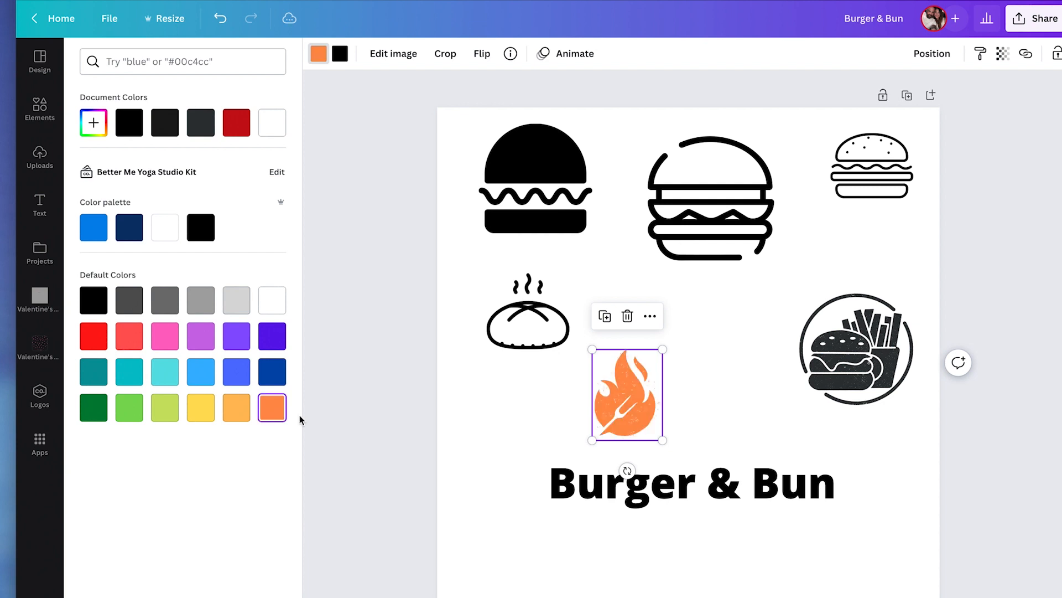
{"action": "left_click", "coordinate": [236, 407]}
{"action": "left_click_drag", "start_coordinate": [644, 410], "coordinate": [683, 430]}
{"action": "left_click", "coordinate": [732, 338]}
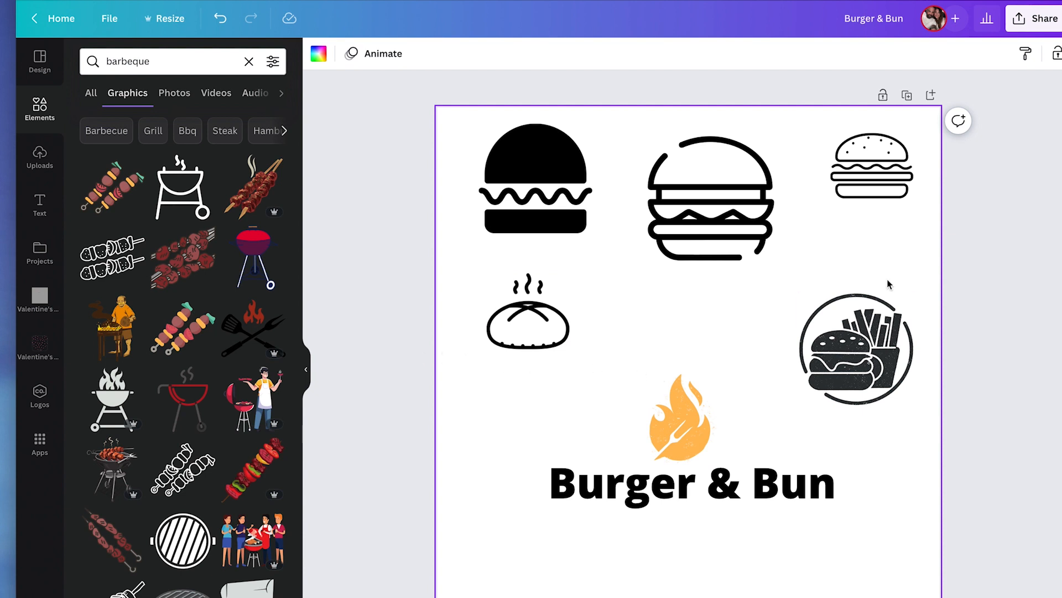
Add the circular barbecue badge with a red flame and crossed utensils from the "barbeque" results and enlarge it.
{"action": "left_click", "coordinate": [774, 247]}
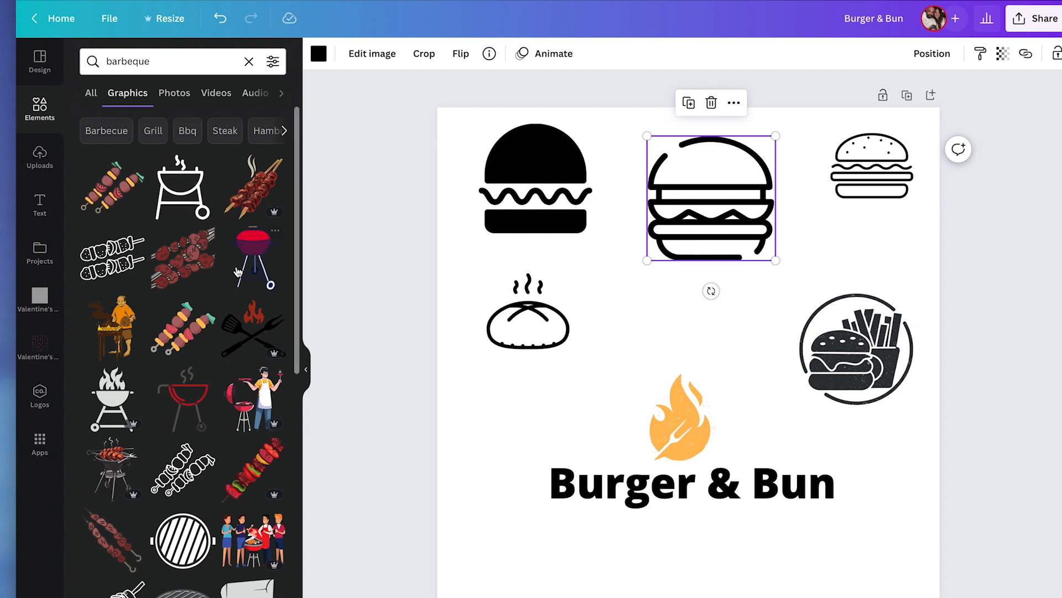
{"action": "scroll", "coordinate": [170, 348], "scroll_direction": "down", "scroll_amount": 10}
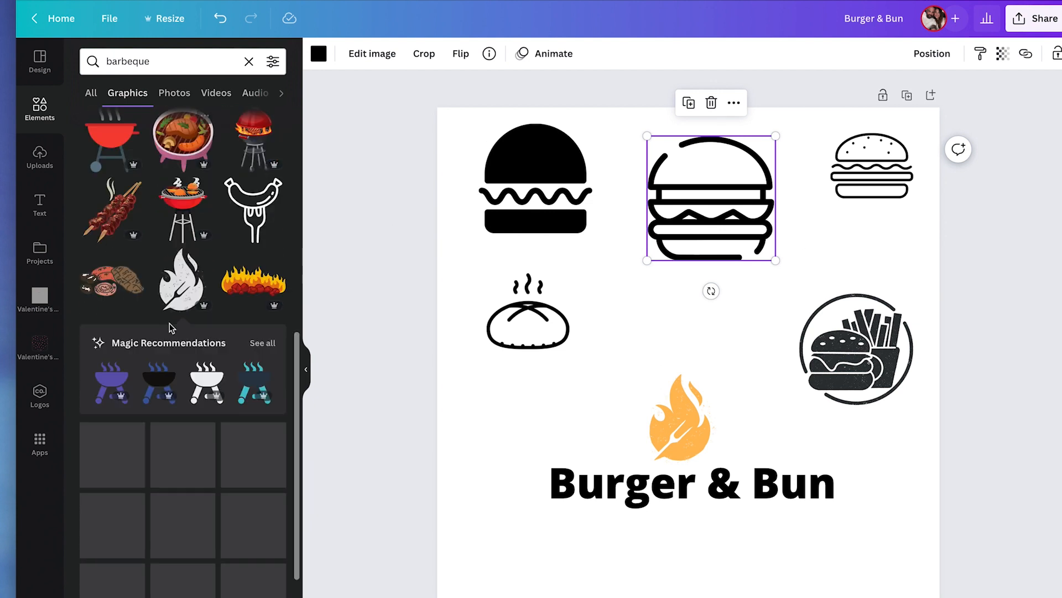
{"action": "scroll", "coordinate": [170, 325], "scroll_direction": "down", "scroll_amount": 5}
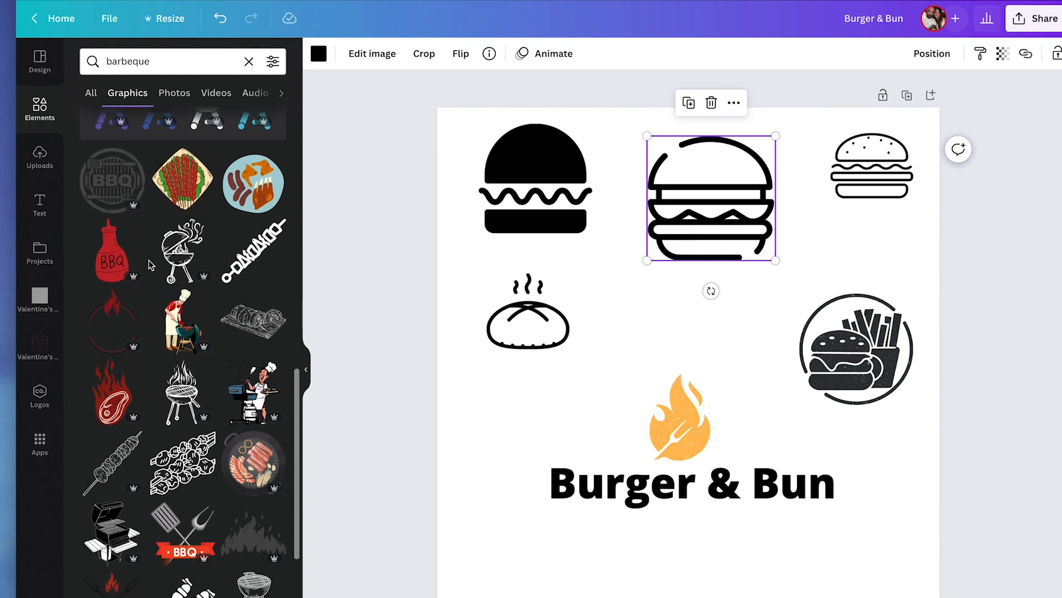
{"action": "left_click", "coordinate": [128, 309]}
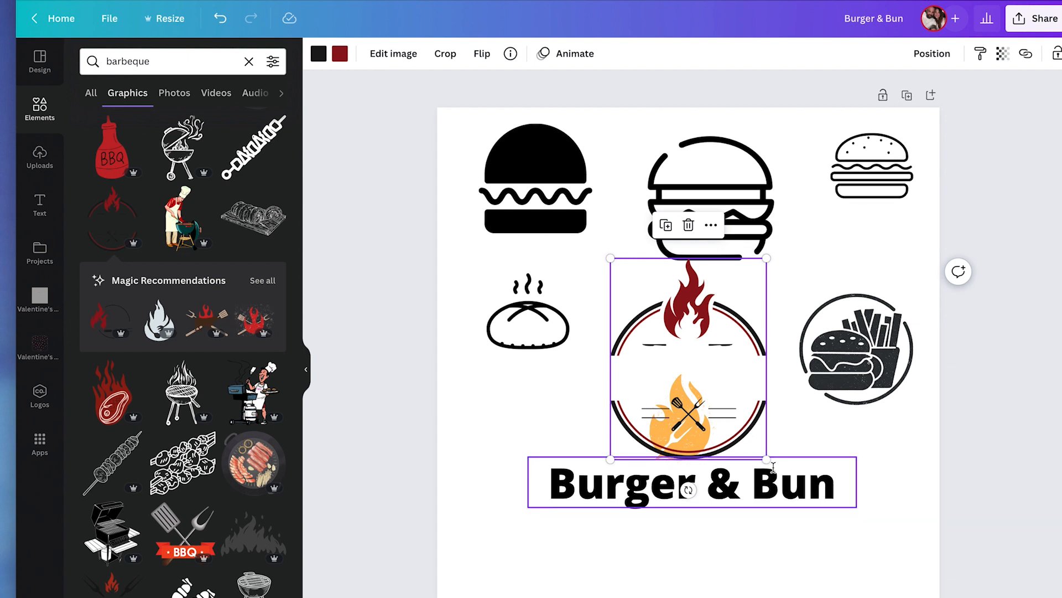
{"action": "left_click_drag", "start_coordinate": [766, 460], "coordinate": [859, 537]}
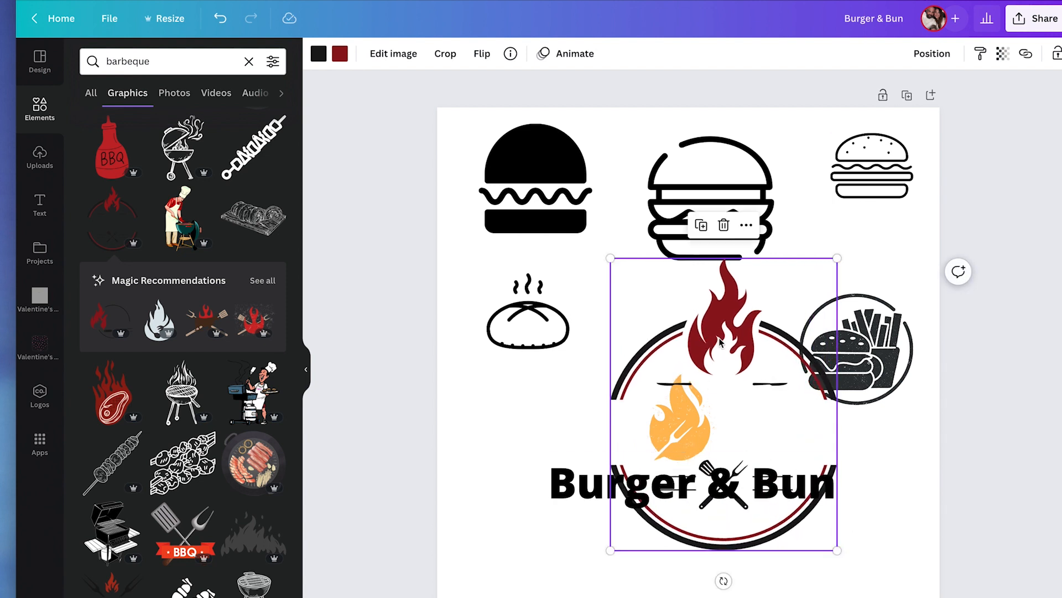
Resize and position the circular badge around the heading, moving the light-orange flame graphic aside to the page's left edge.
{"action": "left_click_drag", "start_coordinate": [719, 343], "coordinate": [764, 383]}
{"action": "left_click_drag", "start_coordinate": [881, 300], "coordinate": [806, 396]}
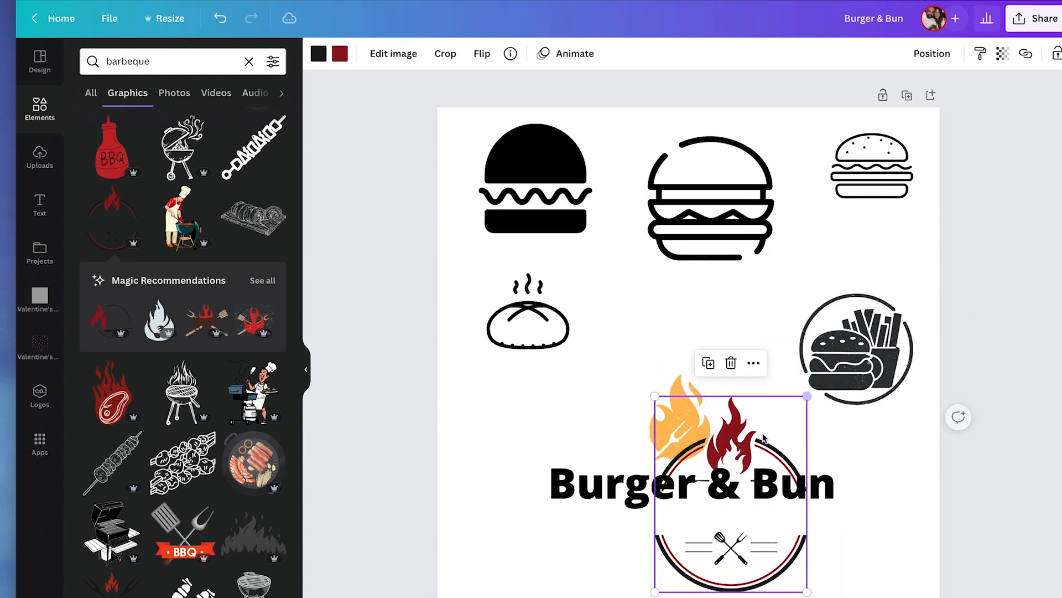
{"action": "left_click_drag", "start_coordinate": [763, 438], "coordinate": [800, 438]}
{"action": "left_click_drag", "start_coordinate": [678, 421], "coordinate": [474, 414]}
{"action": "left_click_drag", "start_coordinate": [762, 438], "coordinate": [682, 408]}
{"action": "left_click_drag", "start_coordinate": [764, 563], "coordinate": [794, 597]}
{"action": "left_click_drag", "start_coordinate": [691, 388], "coordinate": [679, 369]}
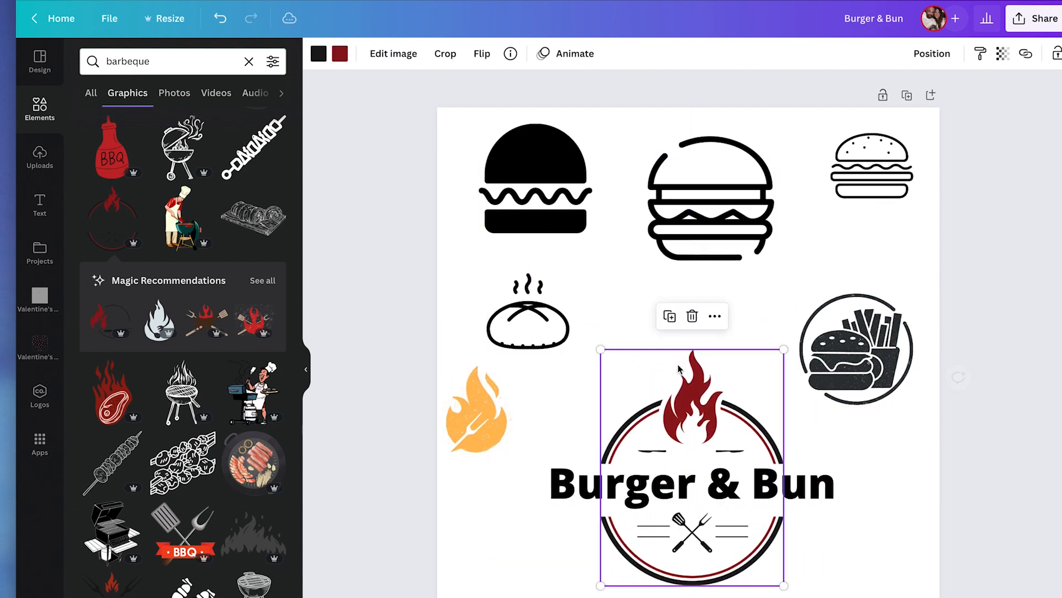
Scale the "Burger & Bun" heading down to font size 23.7 and center it in the badge's gap.
{"action": "left_click", "coordinate": [823, 495]}
{"action": "left_click_drag", "start_coordinate": [857, 507], "coordinate": [775, 493]}
{"action": "left_click_drag", "start_coordinate": [648, 458], "coordinate": [690, 469]}
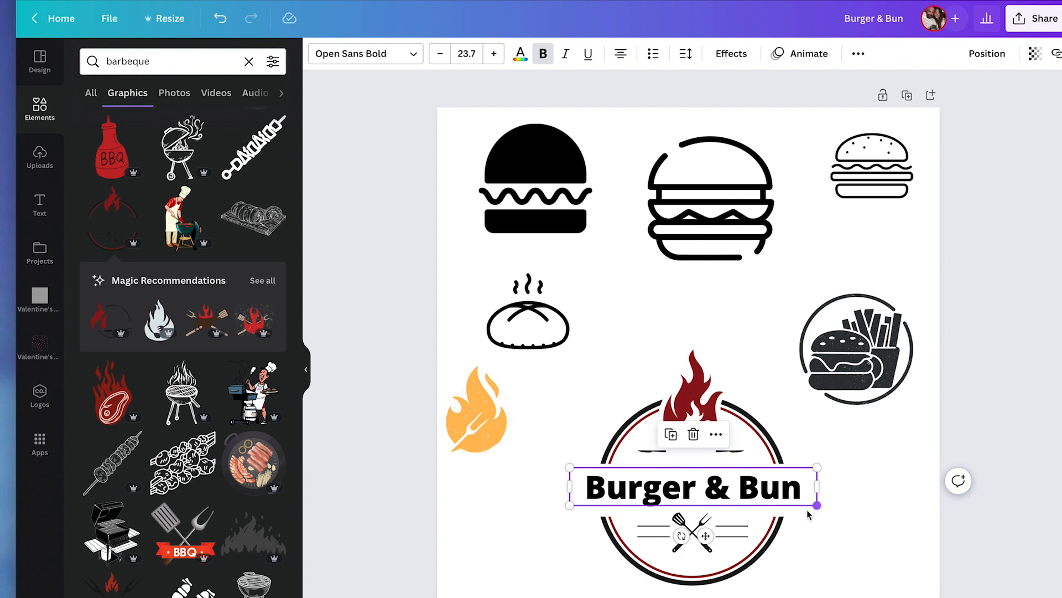
Change the badge's dark red flame and inner ring to the light orange of the flame-with-fork graphic.
{"action": "left_click", "coordinate": [712, 383]}
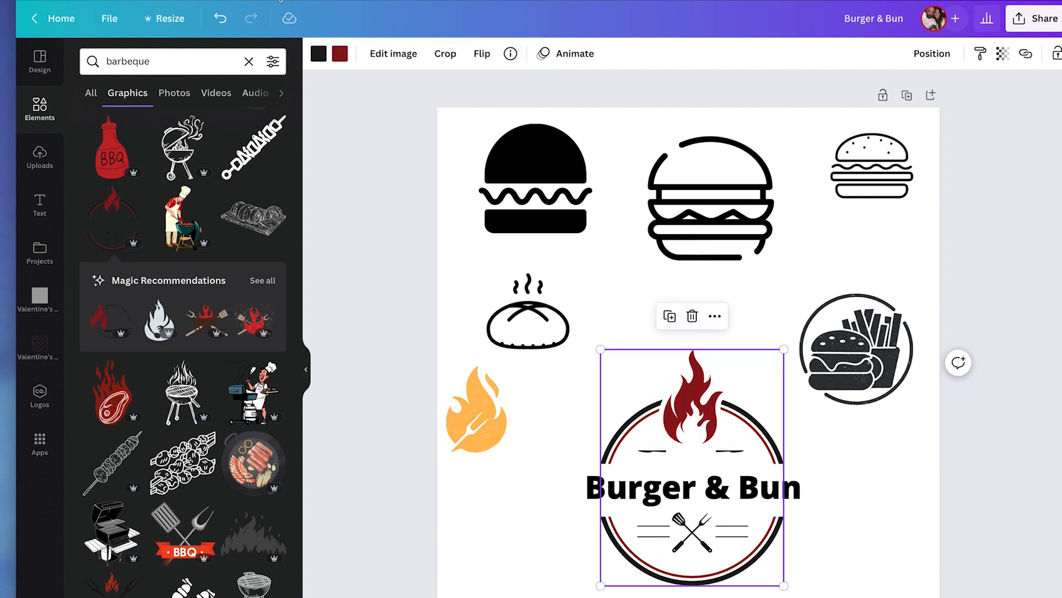
{"action": "left_click", "coordinate": [340, 53]}
{"action": "left_click", "coordinate": [238, 446]}
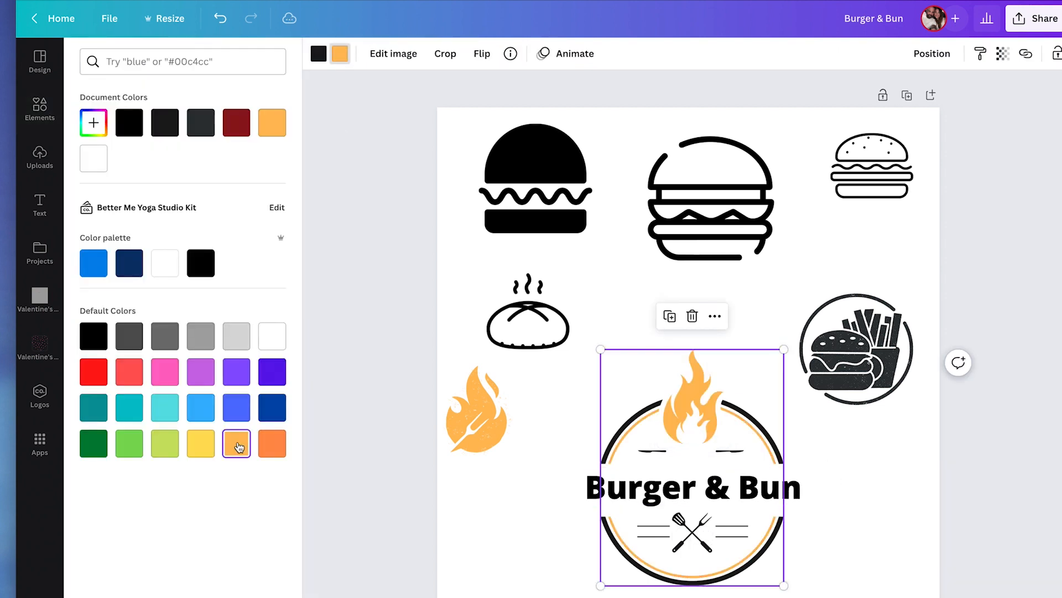
{"action": "left_click", "coordinate": [890, 467]}
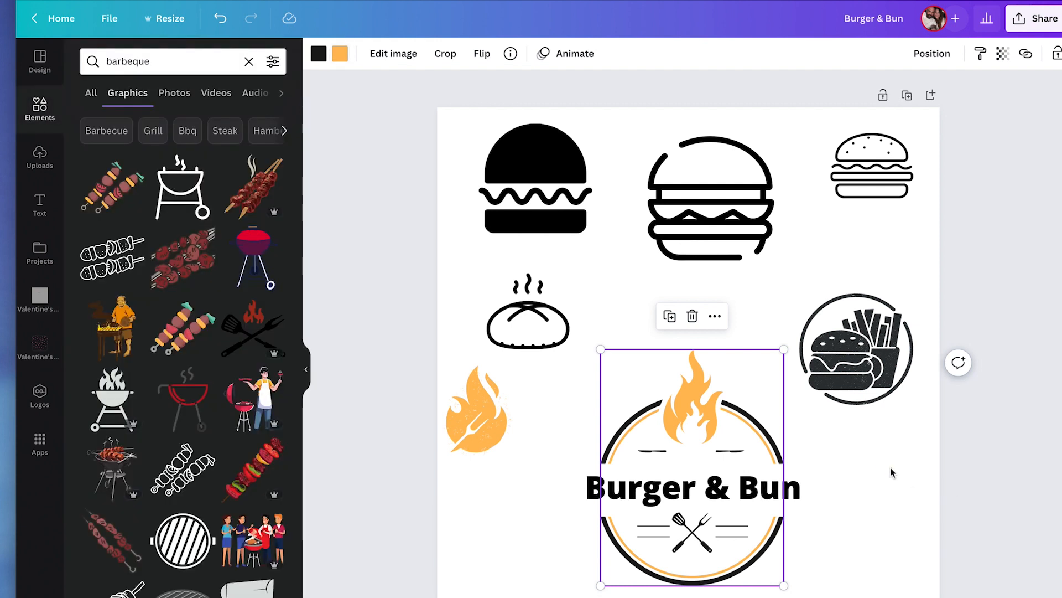
{"action": "left_click", "coordinate": [891, 468]}
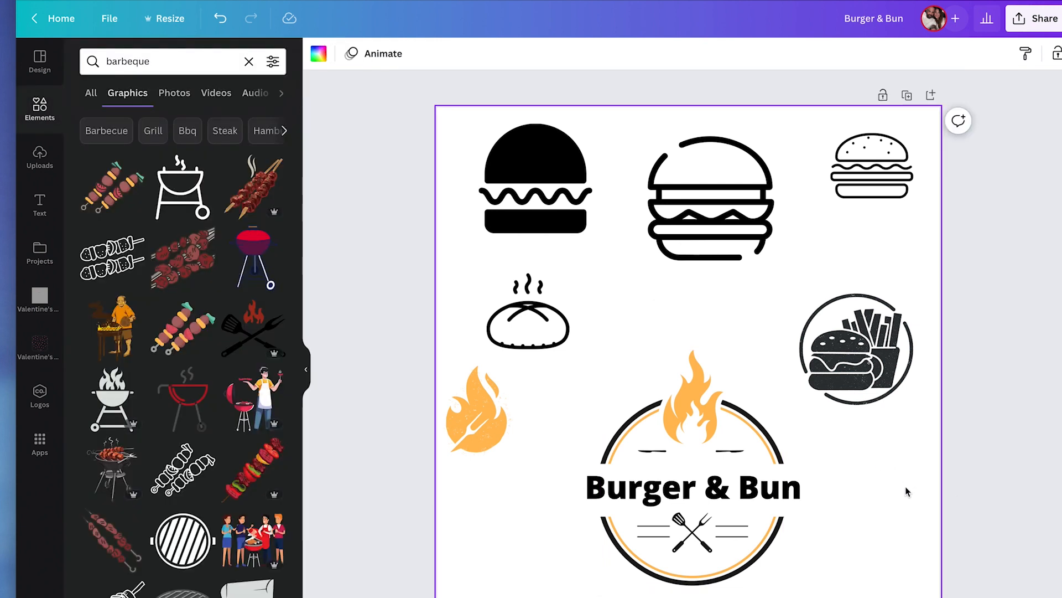
Try the uploaded fonts Rambors and Retro Groovy Stamp on the "Burger & Bun" heading.
{"action": "left_click", "coordinate": [811, 492]}
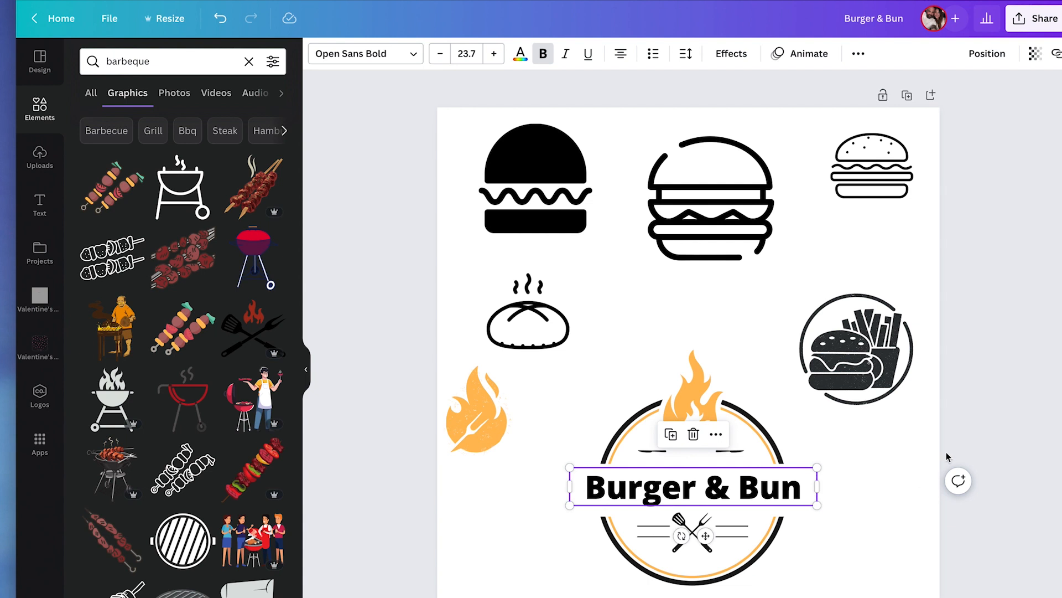
{"action": "left_click", "coordinate": [370, 60]}
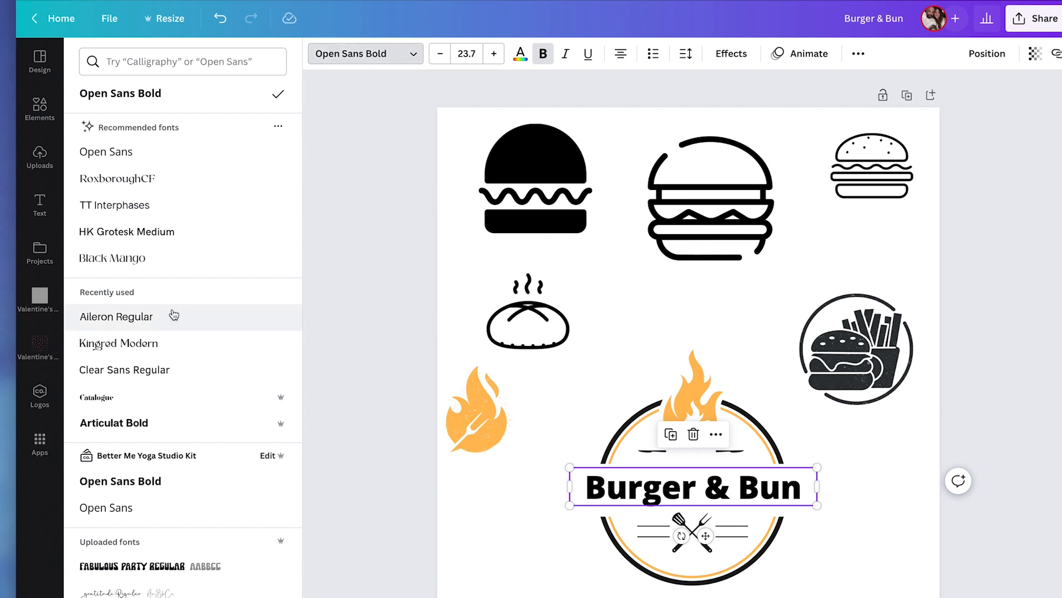
{"action": "scroll", "coordinate": [171, 311], "scroll_direction": "down", "scroll_amount": 3}
{"action": "scroll", "coordinate": [171, 310], "scroll_direction": "down", "scroll_amount": 2}
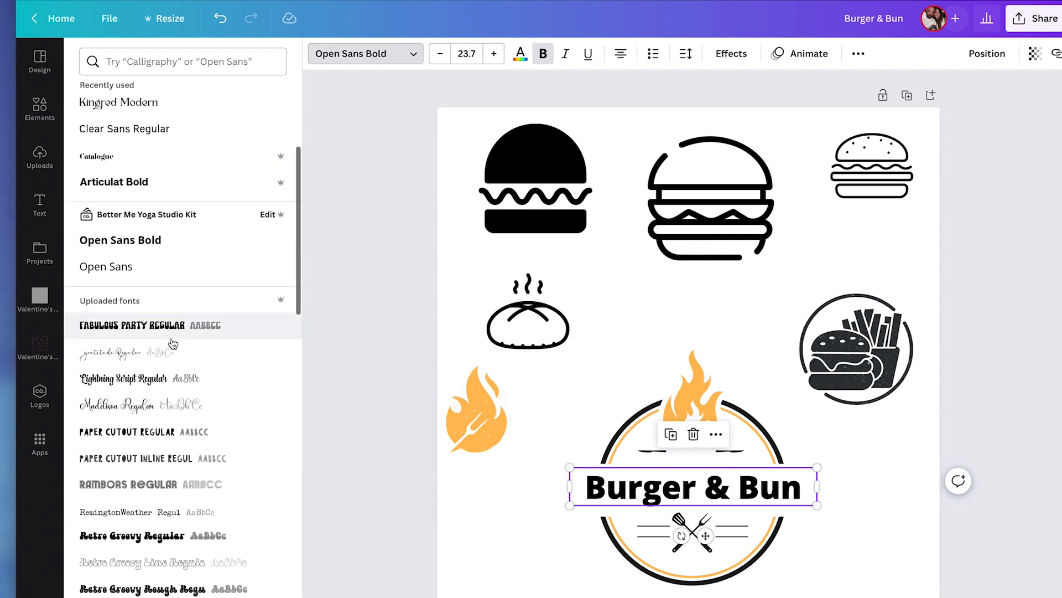
{"action": "left_click", "coordinate": [151, 332]}
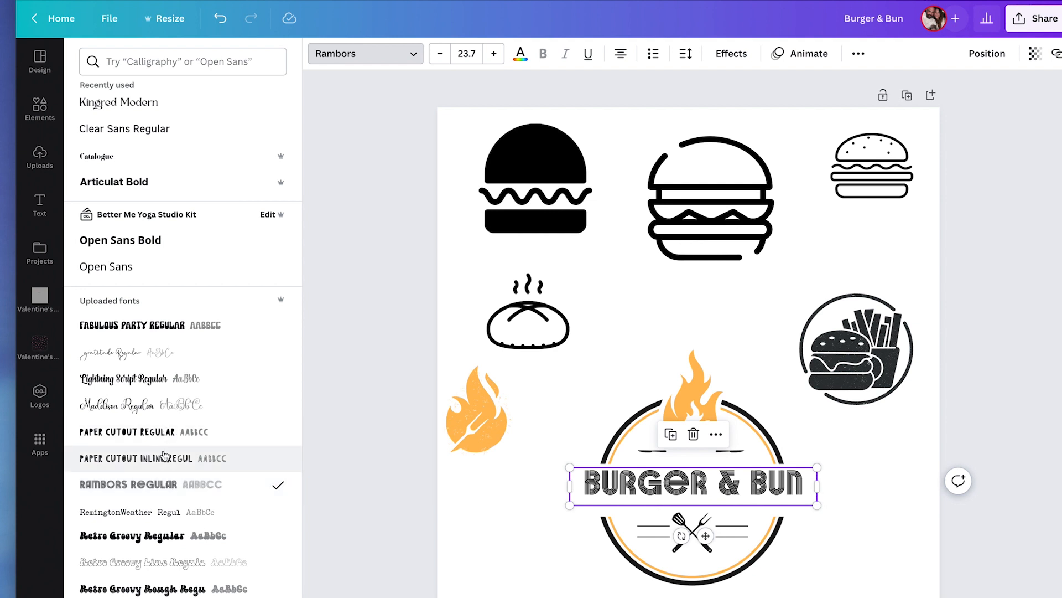
{"action": "scroll", "coordinate": [183, 514], "scroll_direction": "down", "scroll_amount": 2}
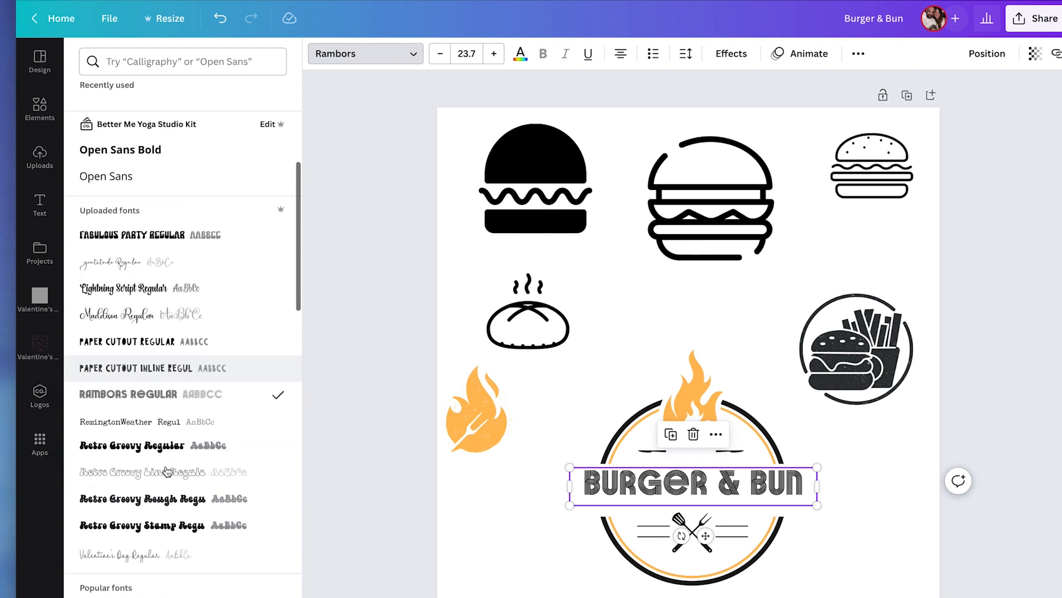
{"action": "left_click", "coordinate": [172, 528]}
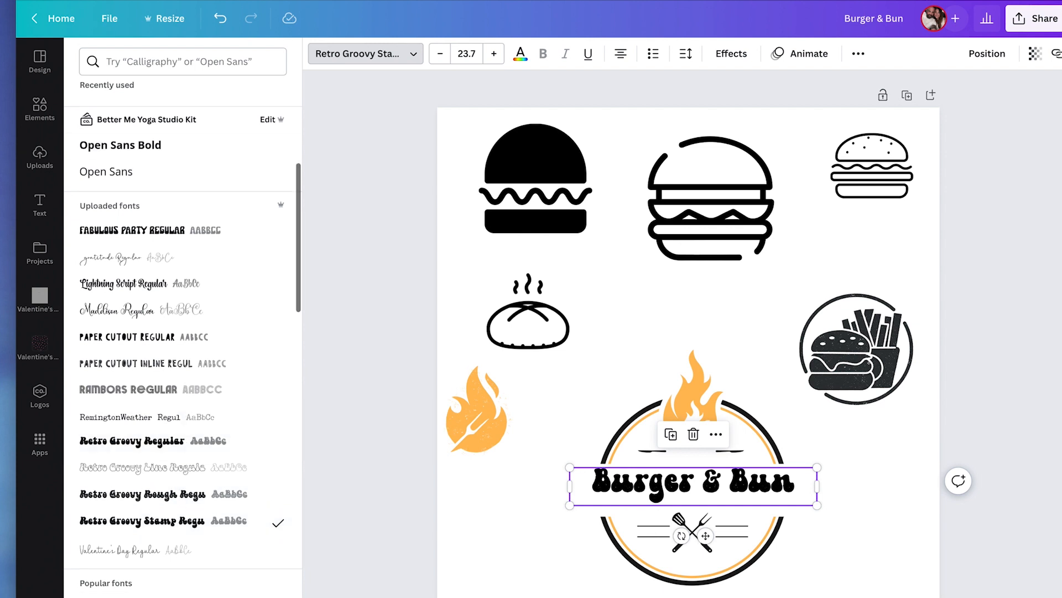
Search the fonts for "retro", try Druzhba Retro, and set the heading to Lucidity Condensed.
{"action": "left_click", "coordinate": [164, 71]}
{"action": "type", "text": "retro"}
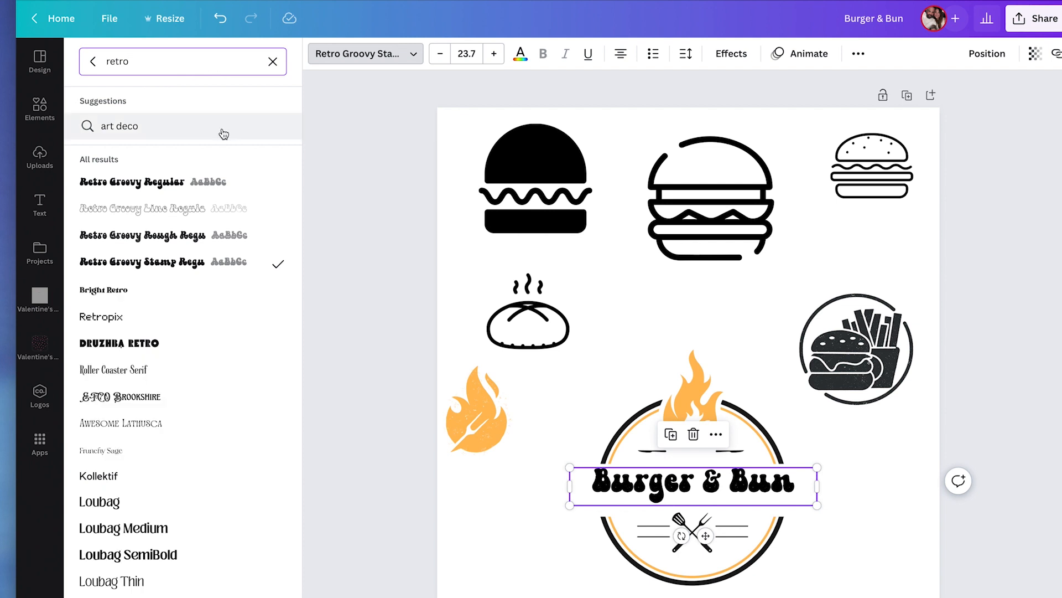
{"action": "left_click", "coordinate": [180, 347]}
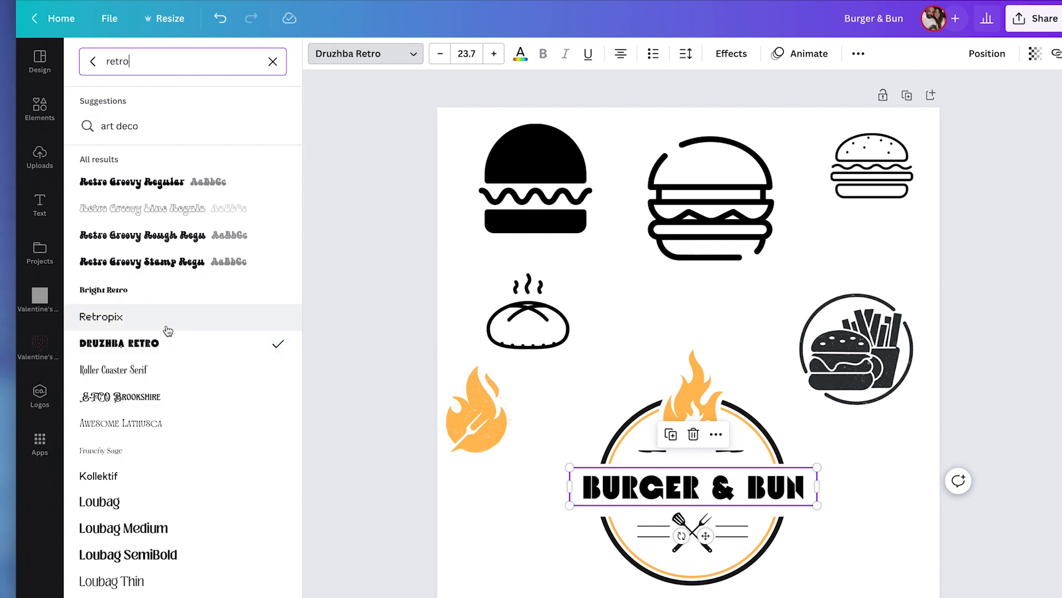
{"action": "scroll", "coordinate": [170, 329], "scroll_direction": "down", "scroll_amount": 3}
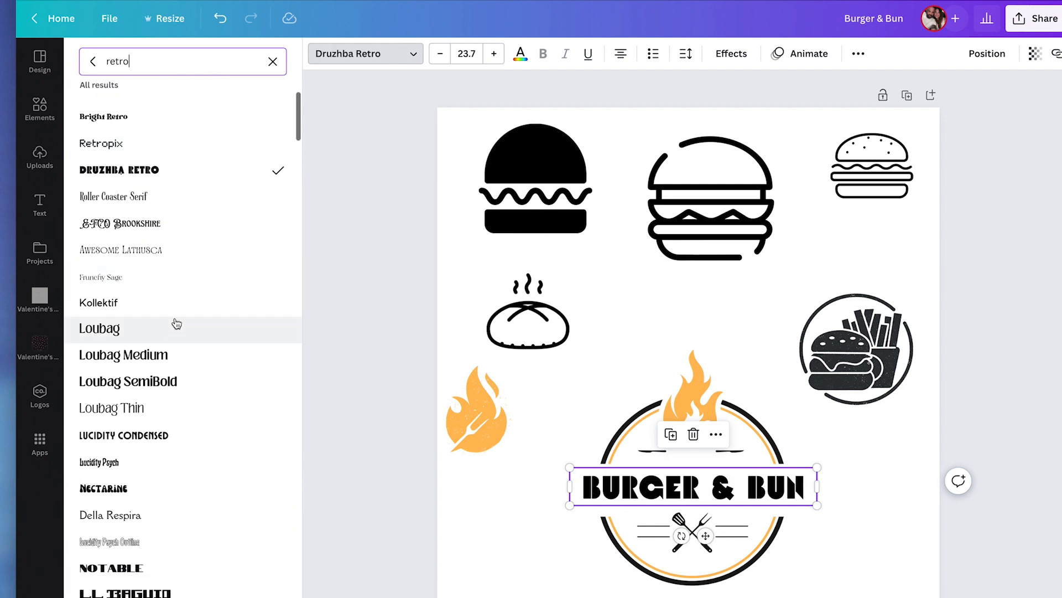
{"action": "left_click", "coordinate": [189, 434]}
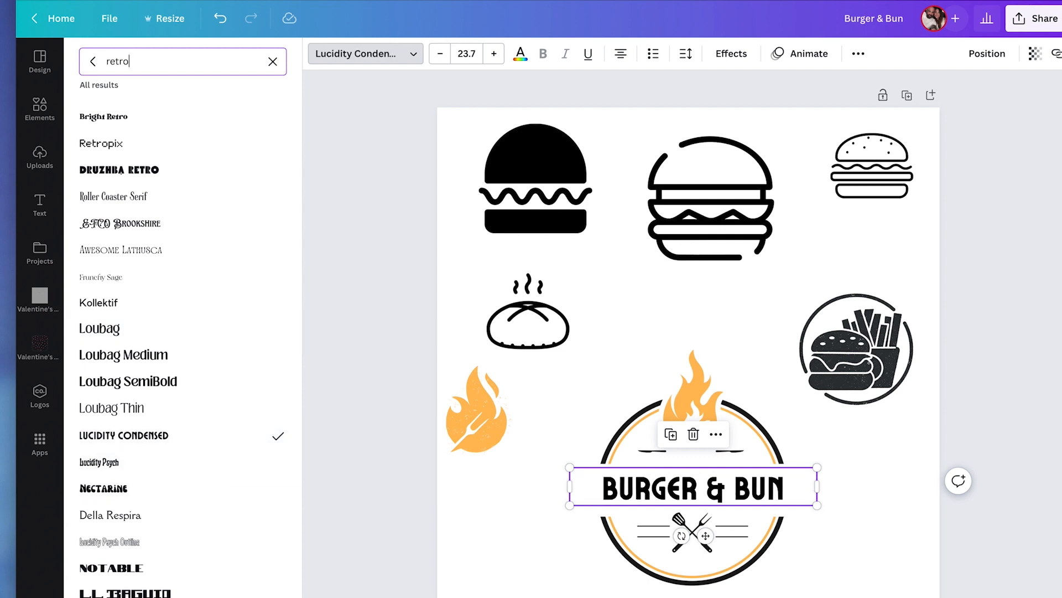
Enlarge the "Burger & Bun" heading to font size 26.1 and reposition it across the badge's gap.
{"action": "left_click_drag", "start_coordinate": [569, 507], "coordinate": [543, 509]}
{"action": "mouse_move", "coordinate": [671, 483]}
{"action": "left_mouse_down"}
{"action": "mouse_move", "coordinate": [690, 483]}
{"action": "mouse_move", "coordinate": [681, 484]}
{"action": "left_mouse_up"}
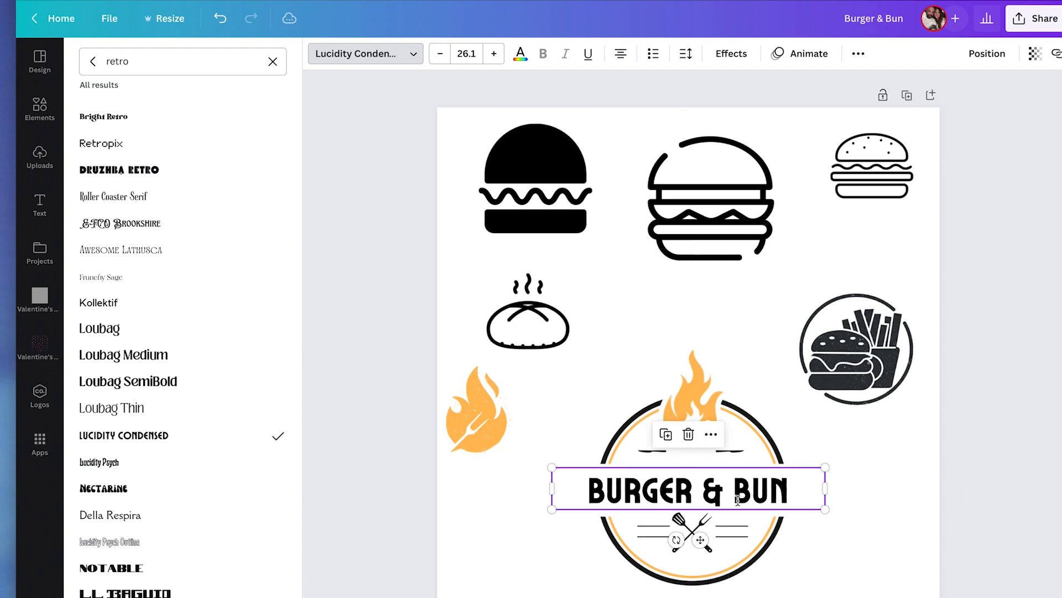
{"action": "left_click", "coordinate": [863, 528]}
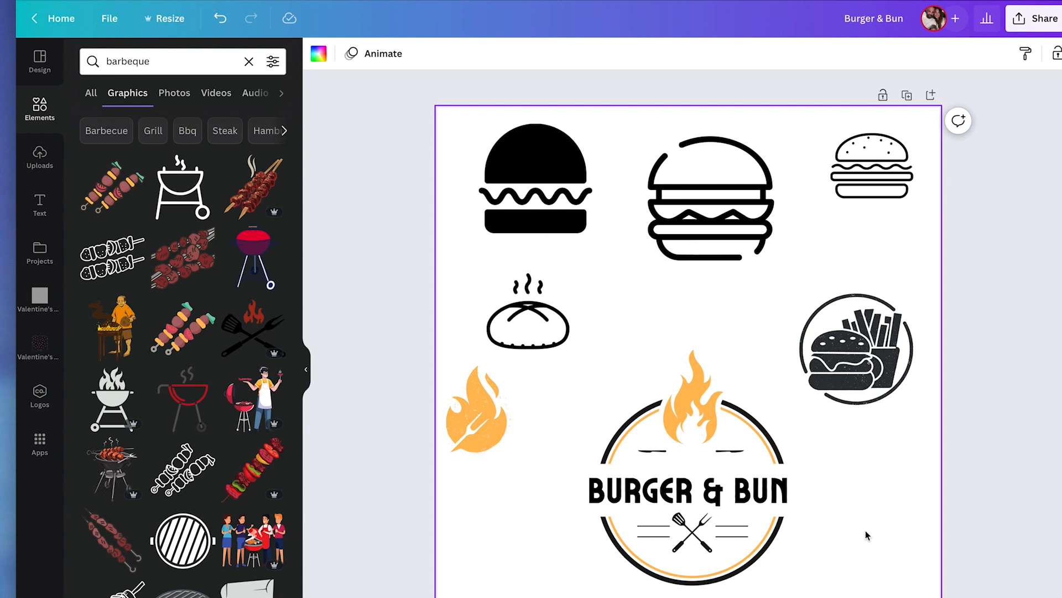
Color the "Burger & Bun" heading light orange to match the badge's flame and nudge it into line with the badge's center.
{"action": "left_click", "coordinate": [698, 498]}
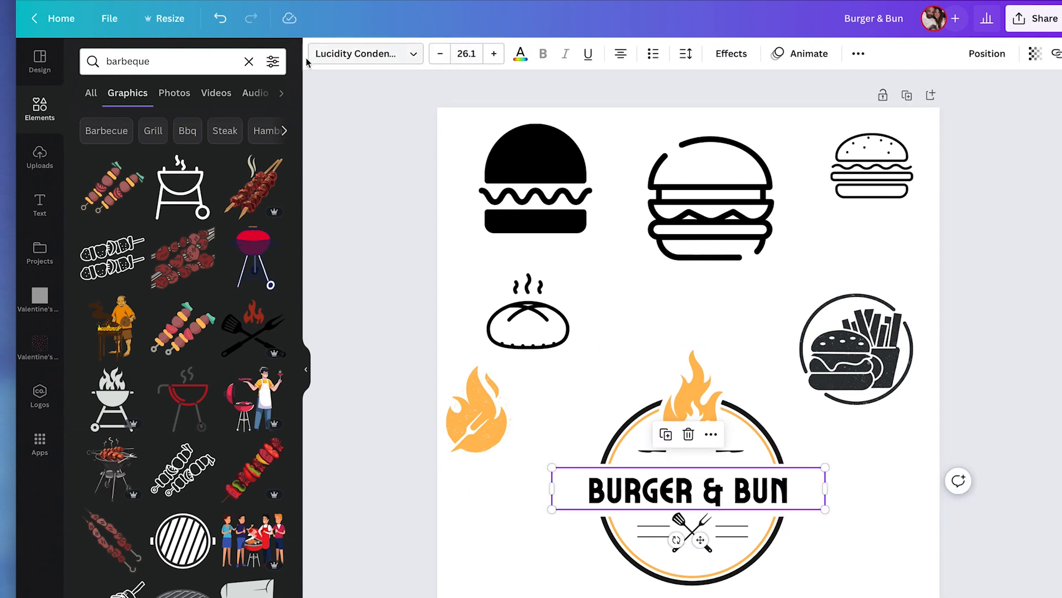
{"action": "left_click", "coordinate": [519, 56]}
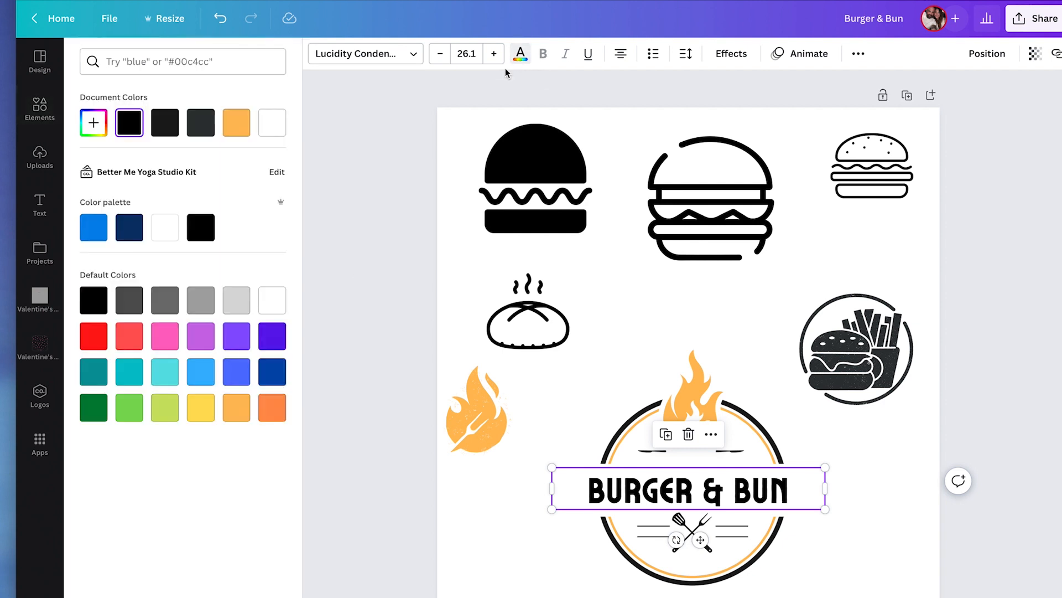
{"action": "left_click", "coordinate": [239, 409]}
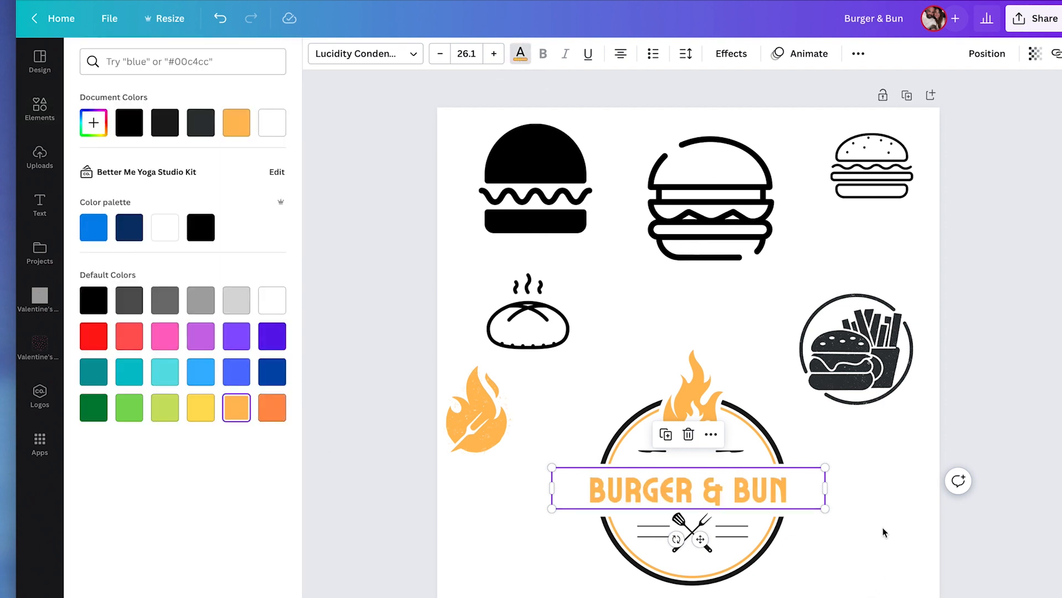
{"action": "left_click", "coordinate": [884, 533]}
{"action": "left_click_drag", "start_coordinate": [715, 488], "coordinate": [719, 488]}
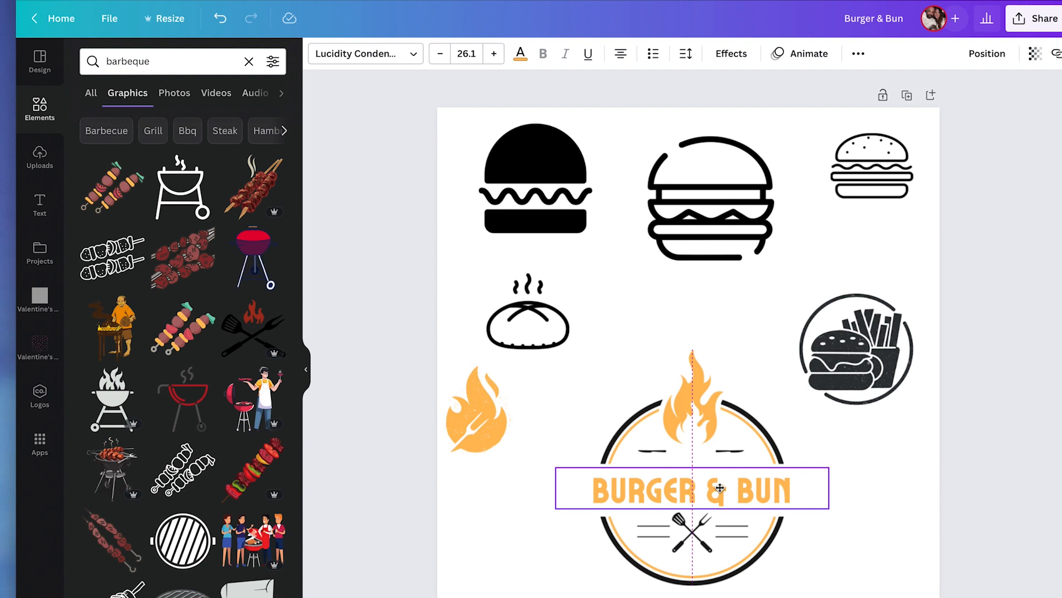
{"action": "left_click", "coordinate": [865, 470]}
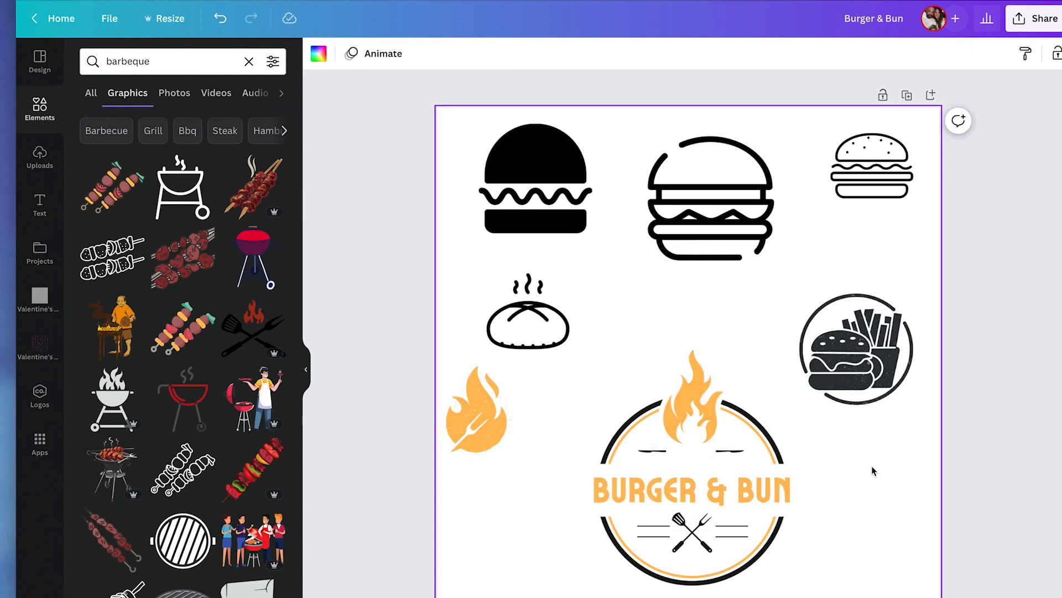
Delete the unused graphics around the badge: the fork flame, steaming bun, three burger icons and the circular burger-and-fries emblem.
{"action": "left_click", "coordinate": [477, 451]}
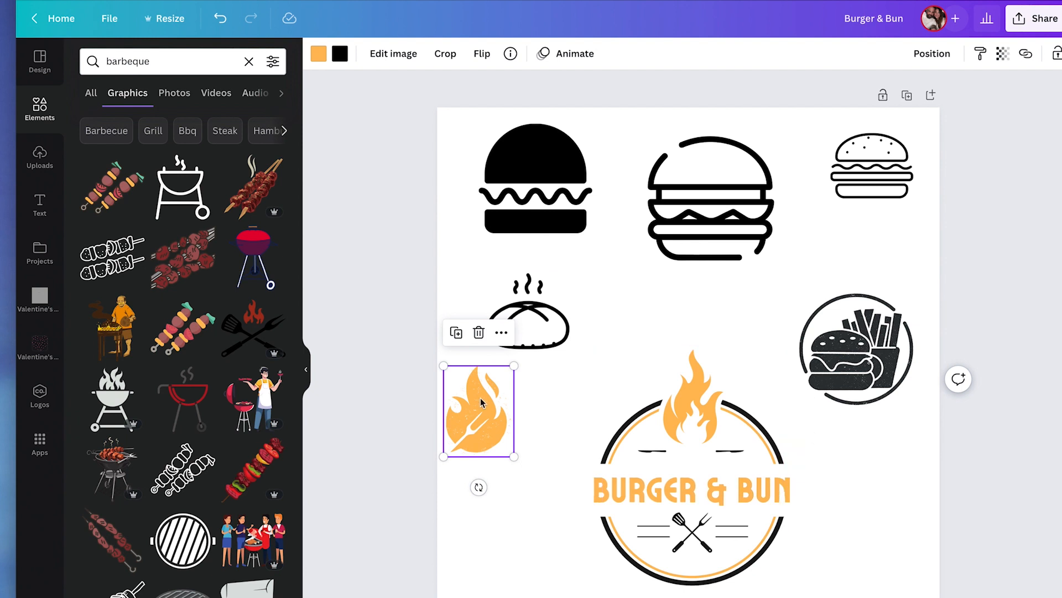
{"action": "key", "text": "Delete"}
{"action": "left_click", "coordinate": [539, 332]}
{"action": "key", "text": "Delete"}
{"action": "left_click", "coordinate": [536, 195]}
{"action": "key", "text": "Delete"}
{"action": "left_click", "coordinate": [669, 186]}
{"action": "key", "text": "Delete"}
{"action": "left_click", "coordinate": [866, 189]}
{"action": "key", "text": "Delete"}
{"action": "left_click", "coordinate": [842, 379]}
{"action": "key", "text": "Delete"}
Move the badge and its "Burger & Bun" heading together to the page's upper center and scale them down to heading size 21.3.
{"action": "left_click_drag", "start_coordinate": [803, 320], "coordinate": [586, 553]}
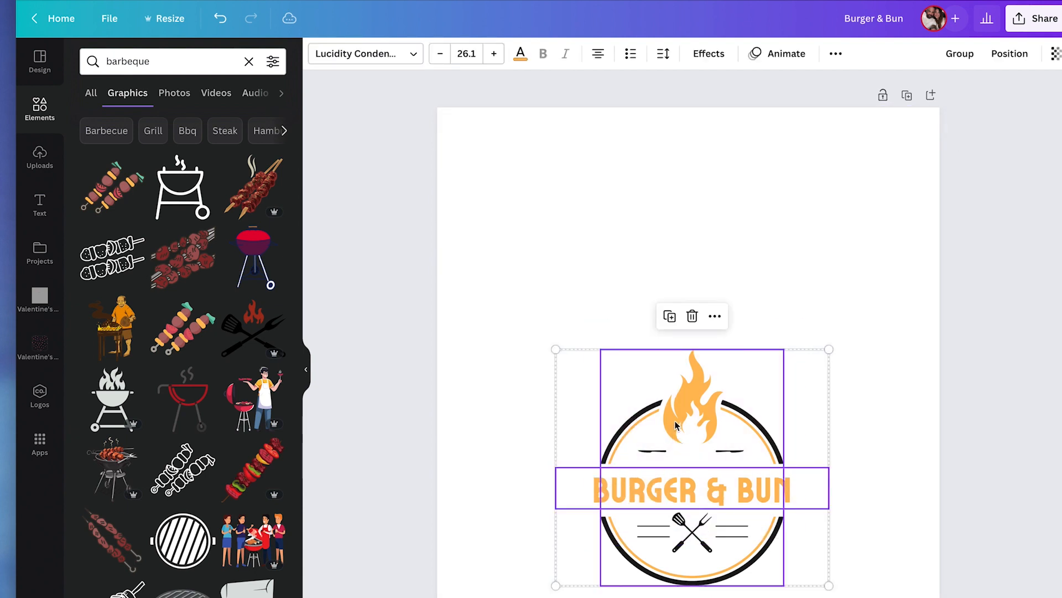
{"action": "left_click_drag", "start_coordinate": [675, 425], "coordinate": [669, 187]}
{"action": "left_click_drag", "start_coordinate": [816, 350], "coordinate": [765, 305]}
{"action": "left_click_drag", "start_coordinate": [670, 244], "coordinate": [698, 242]}
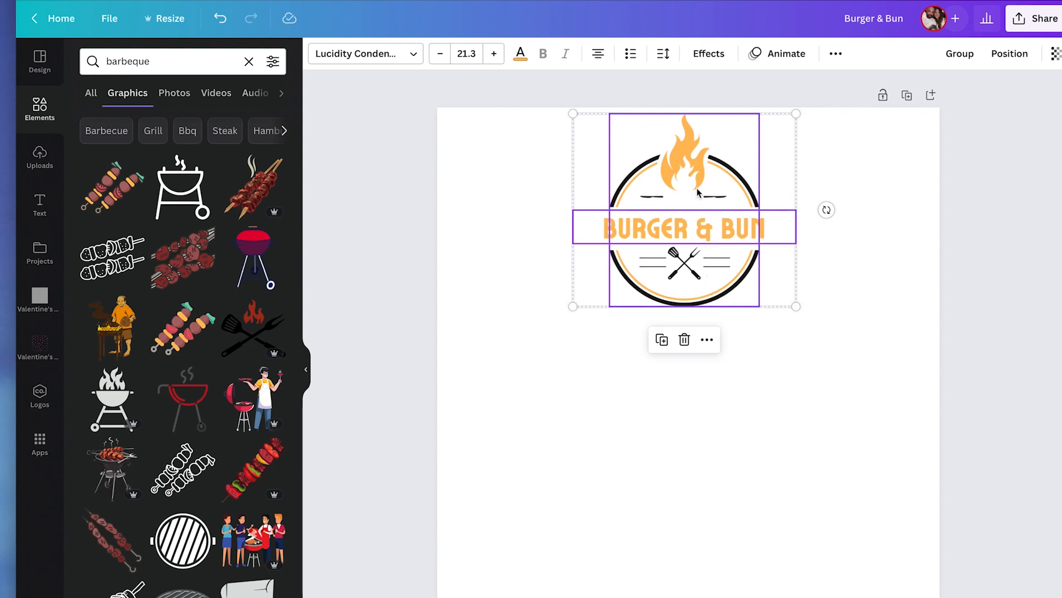
Place a duplicate of the logo directly below the original and recolor the copy's flame and inner ring light red.
{"action": "left_click_drag", "start_coordinate": [698, 193], "coordinate": [698, 434]}
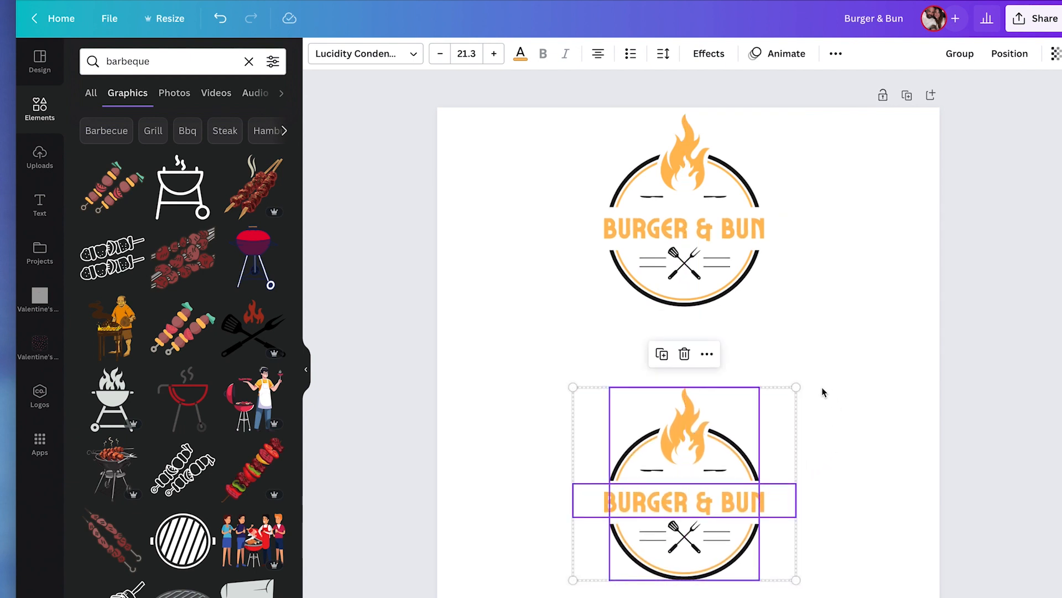
{"action": "left_click", "coordinate": [832, 450]}
{"action": "left_click", "coordinate": [710, 470]}
{"action": "left_click", "coordinate": [341, 55]}
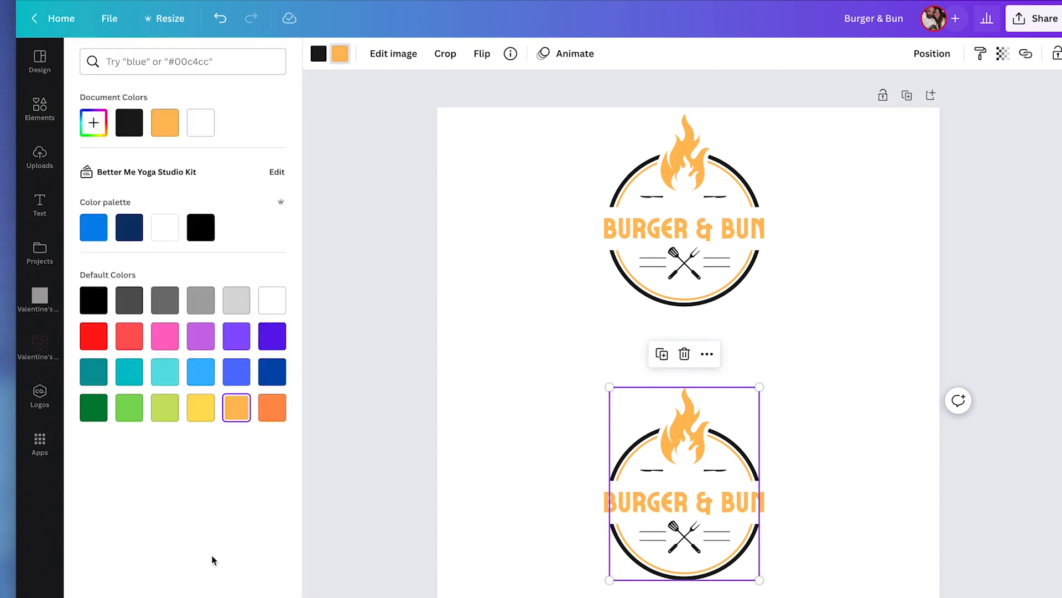
{"action": "left_click", "coordinate": [93, 336]}
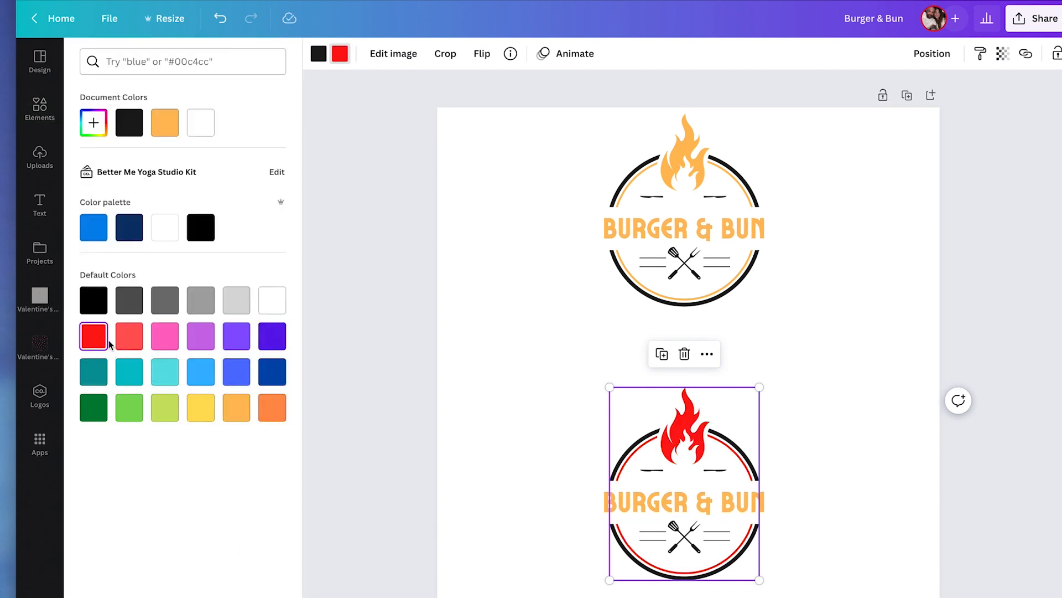
{"action": "left_click", "coordinate": [129, 345]}
Color the lower logo's "Burger & Bun" heading the same light red as its flame and deselect it.
{"action": "left_click", "coordinate": [637, 511]}
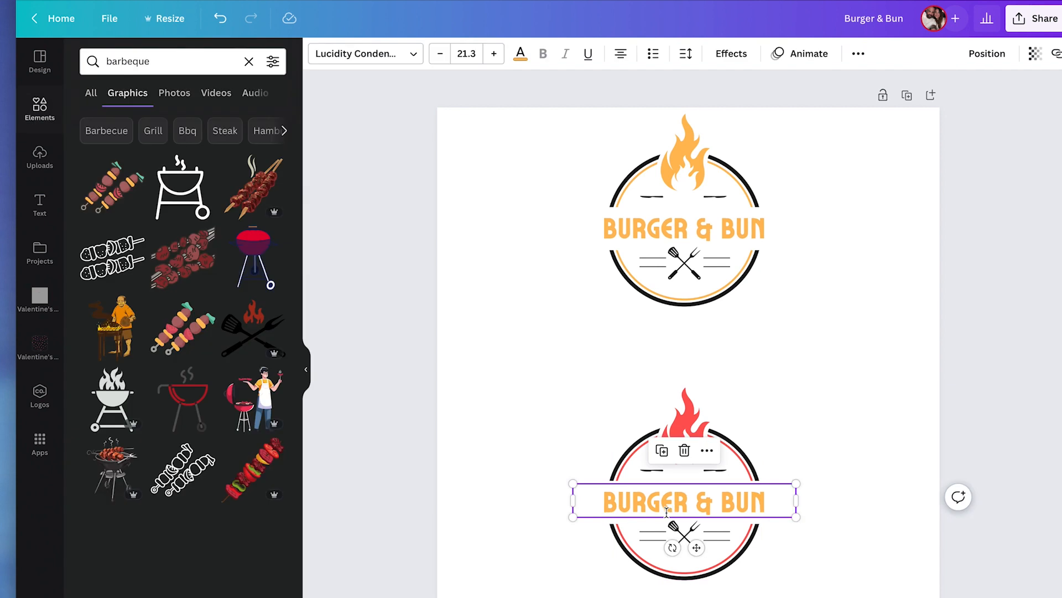
{"action": "left_click", "coordinate": [520, 56]}
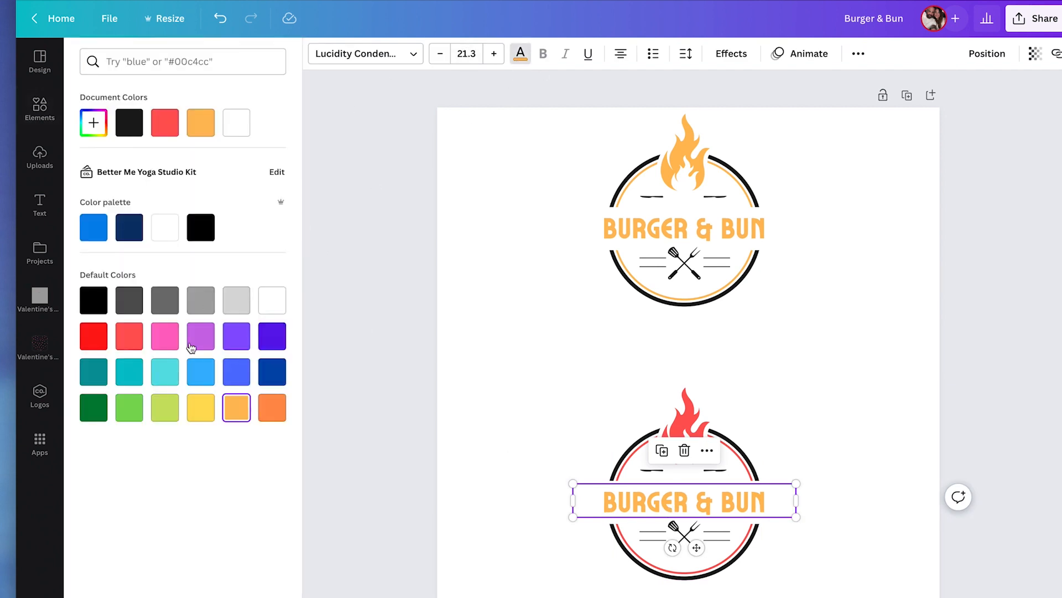
{"action": "left_click", "coordinate": [125, 343]}
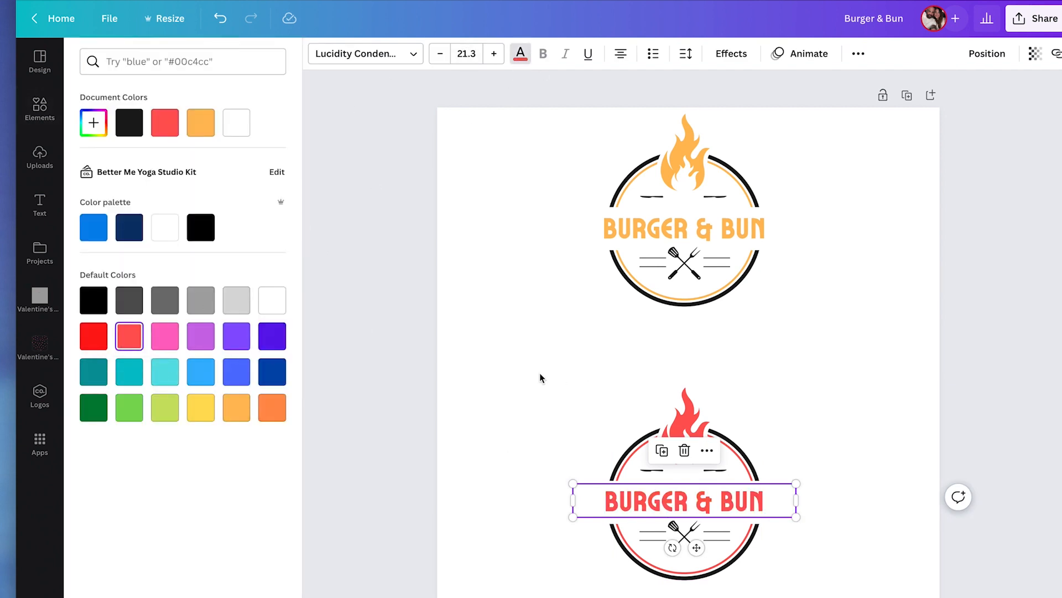
{"action": "left_click", "coordinate": [540, 378]}
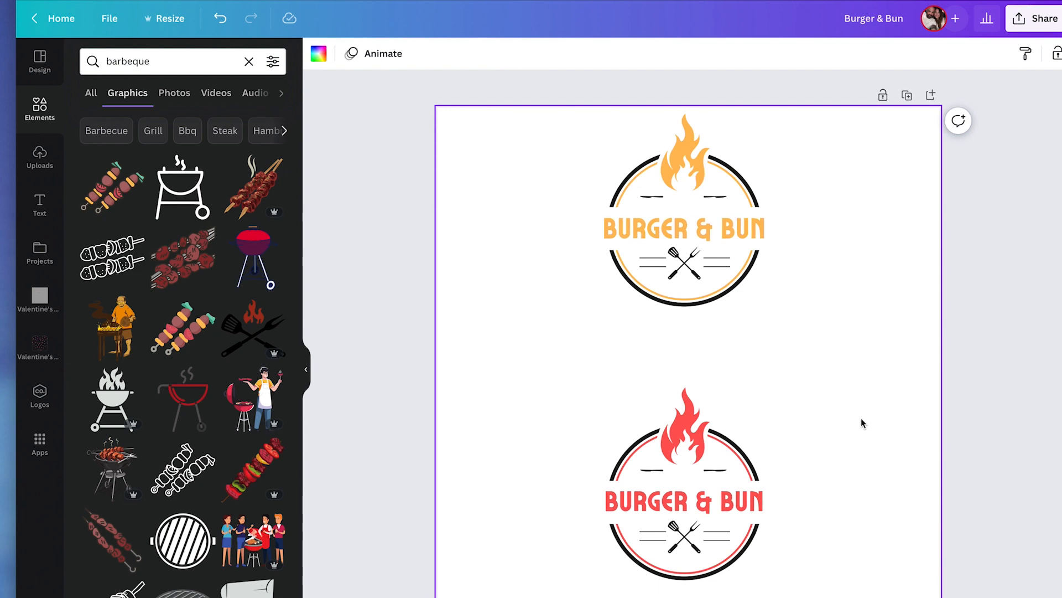